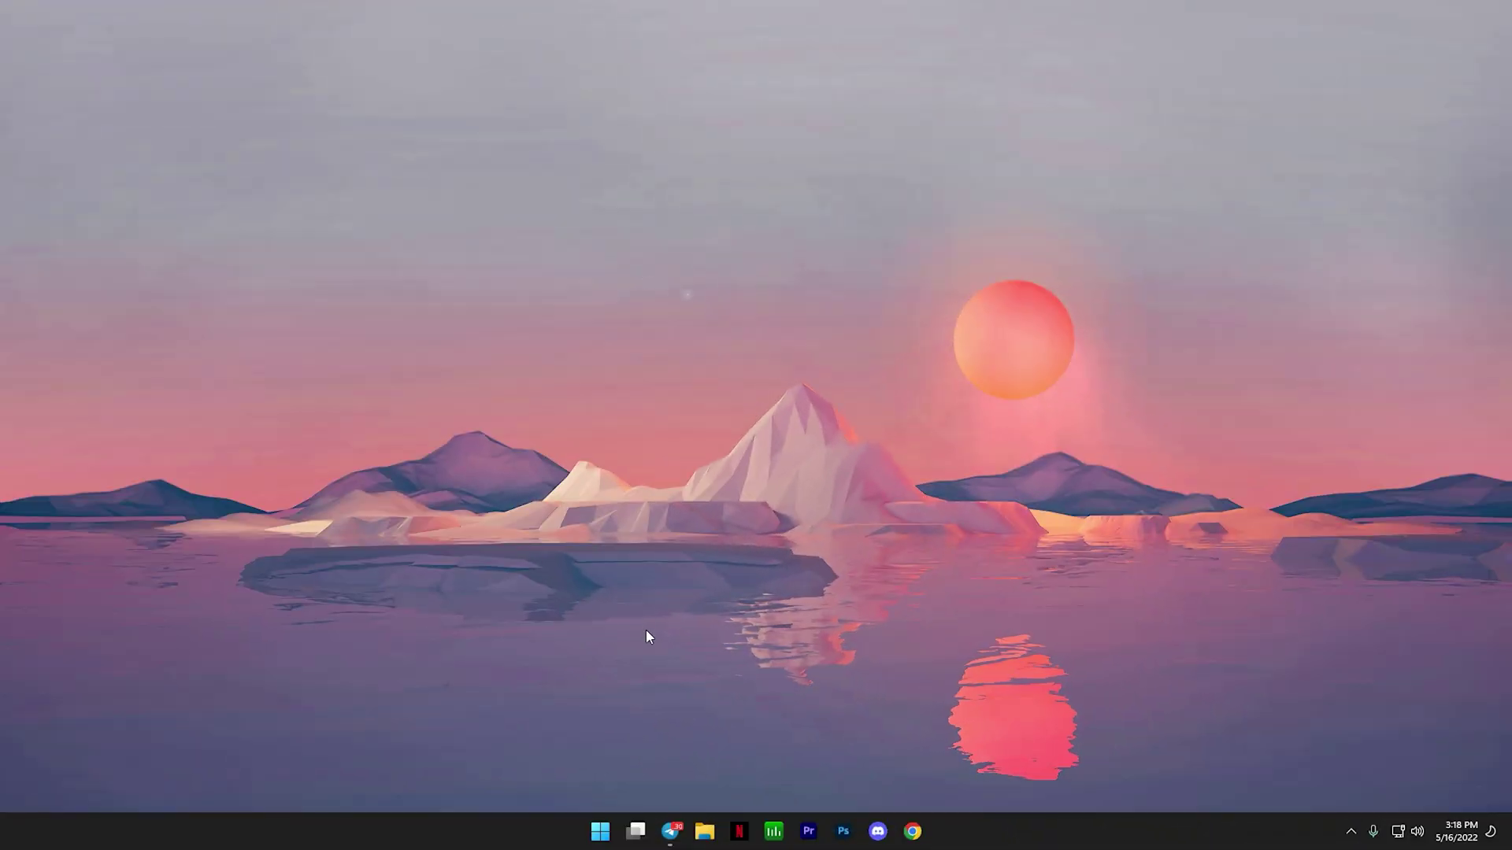
# Open the Windows (C:) drive in File Explorer through This PC
pyautogui.click(704, 831)
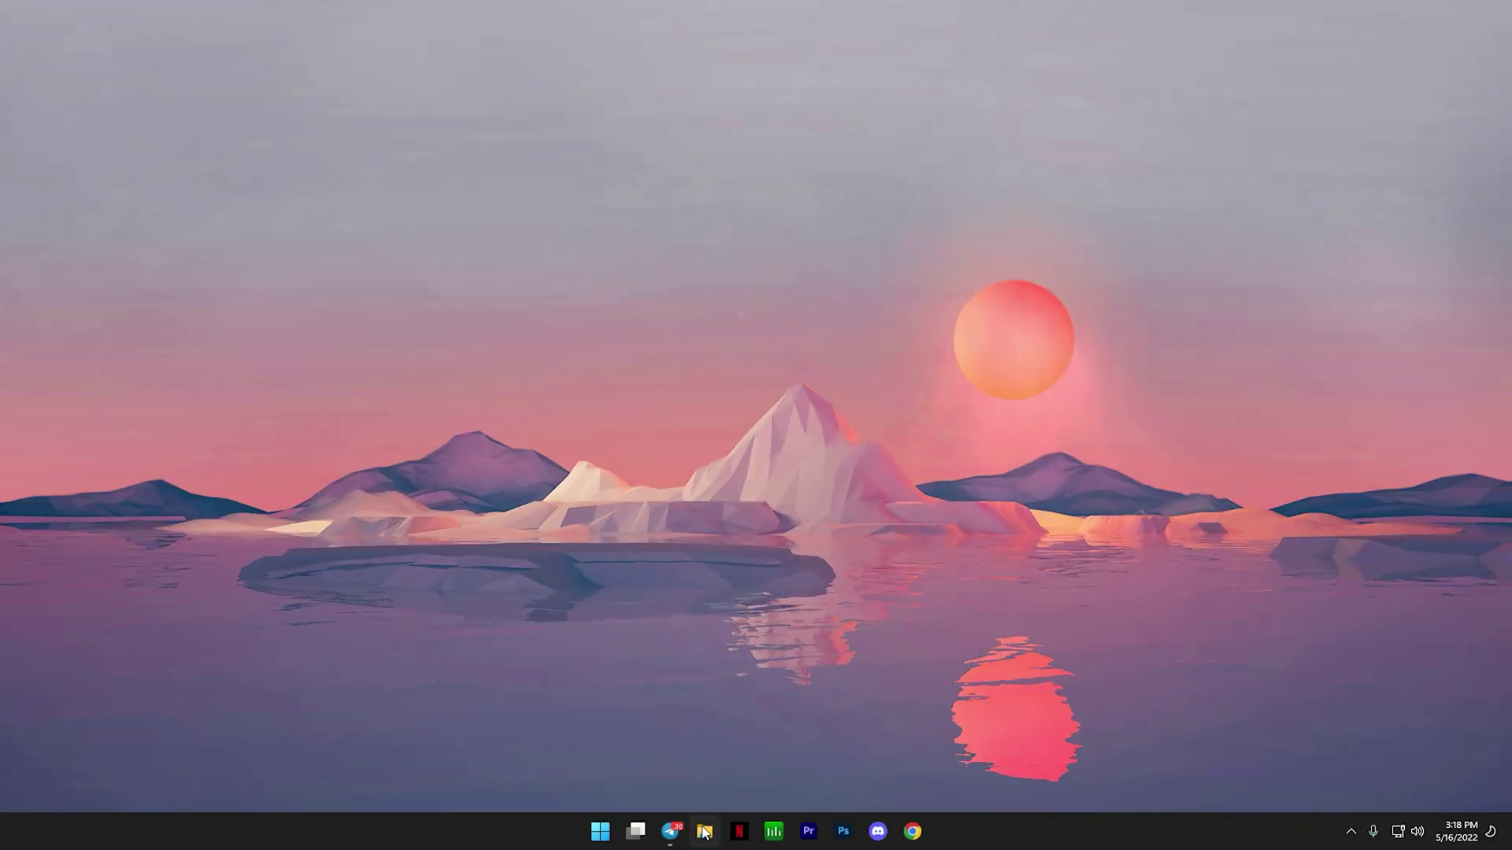
pyautogui.click(555, 513)
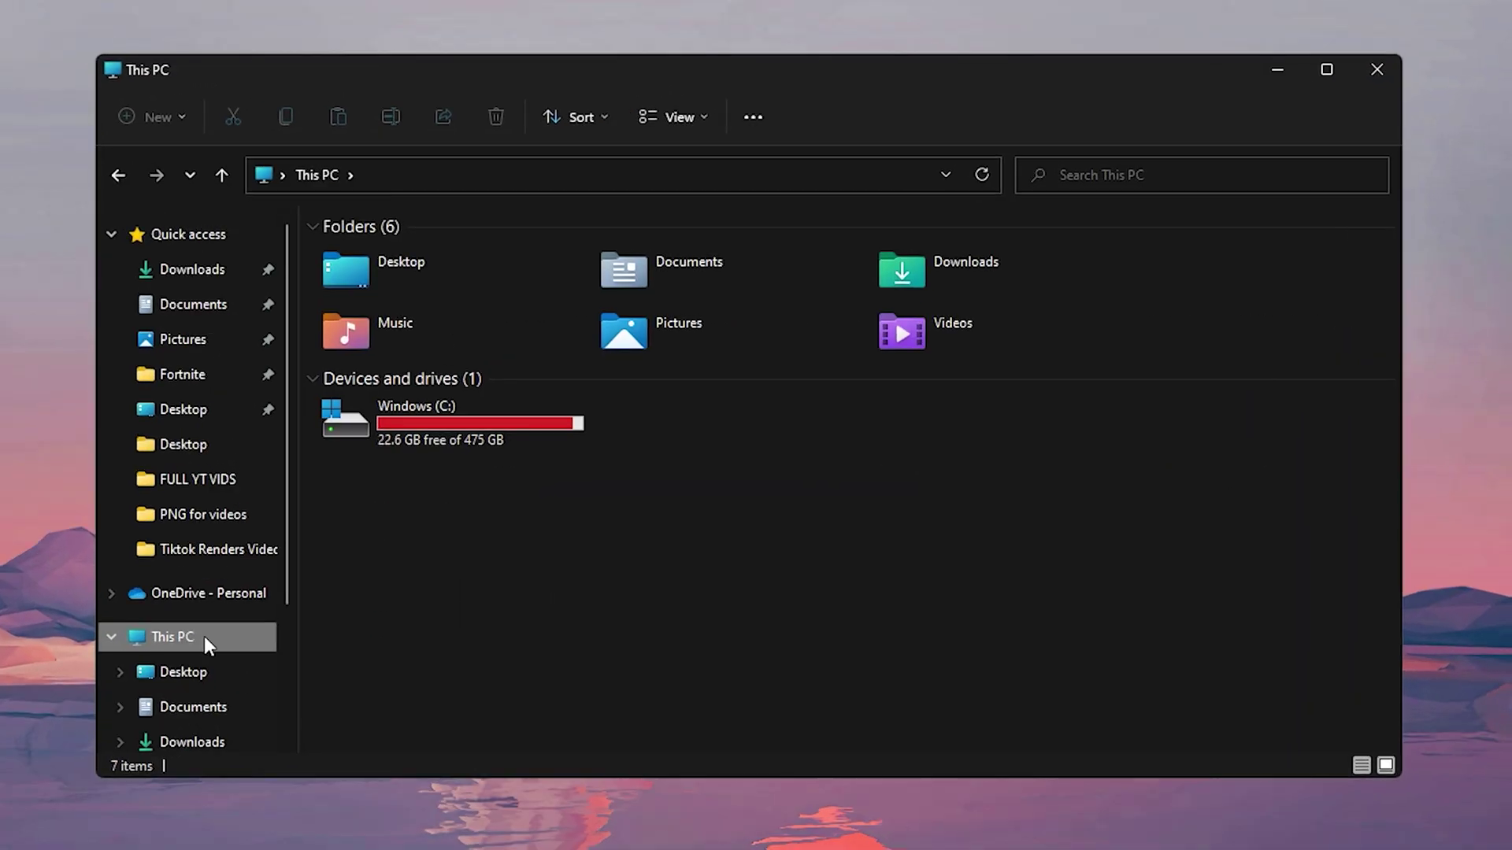
pyautogui.doubleClick(400, 423)
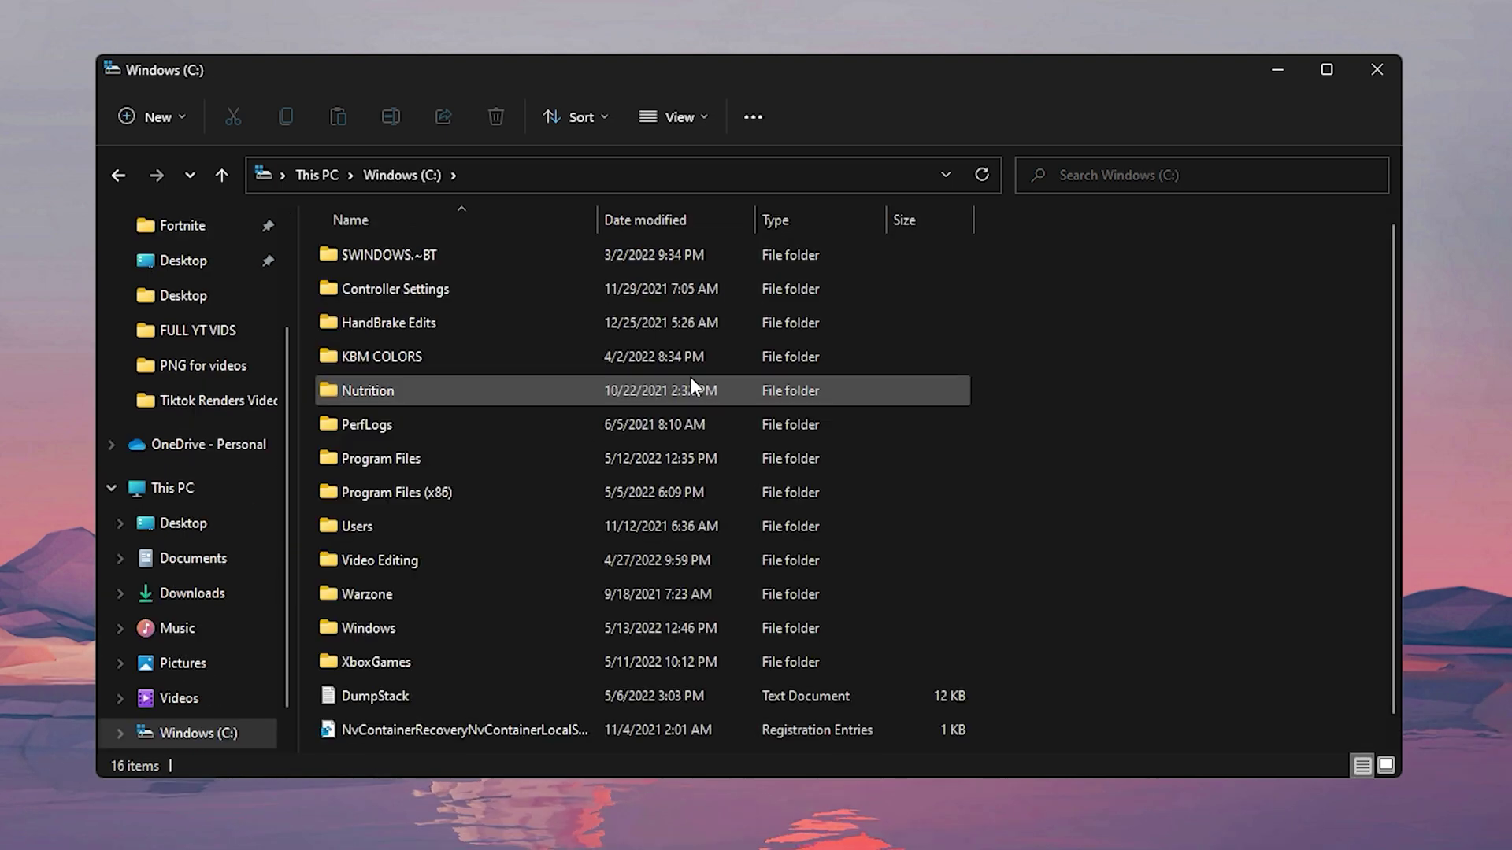
# Search C: for size:gigantic files and select the 8.78 GB Photoshop Temp file
pyautogui.click(1118, 175)
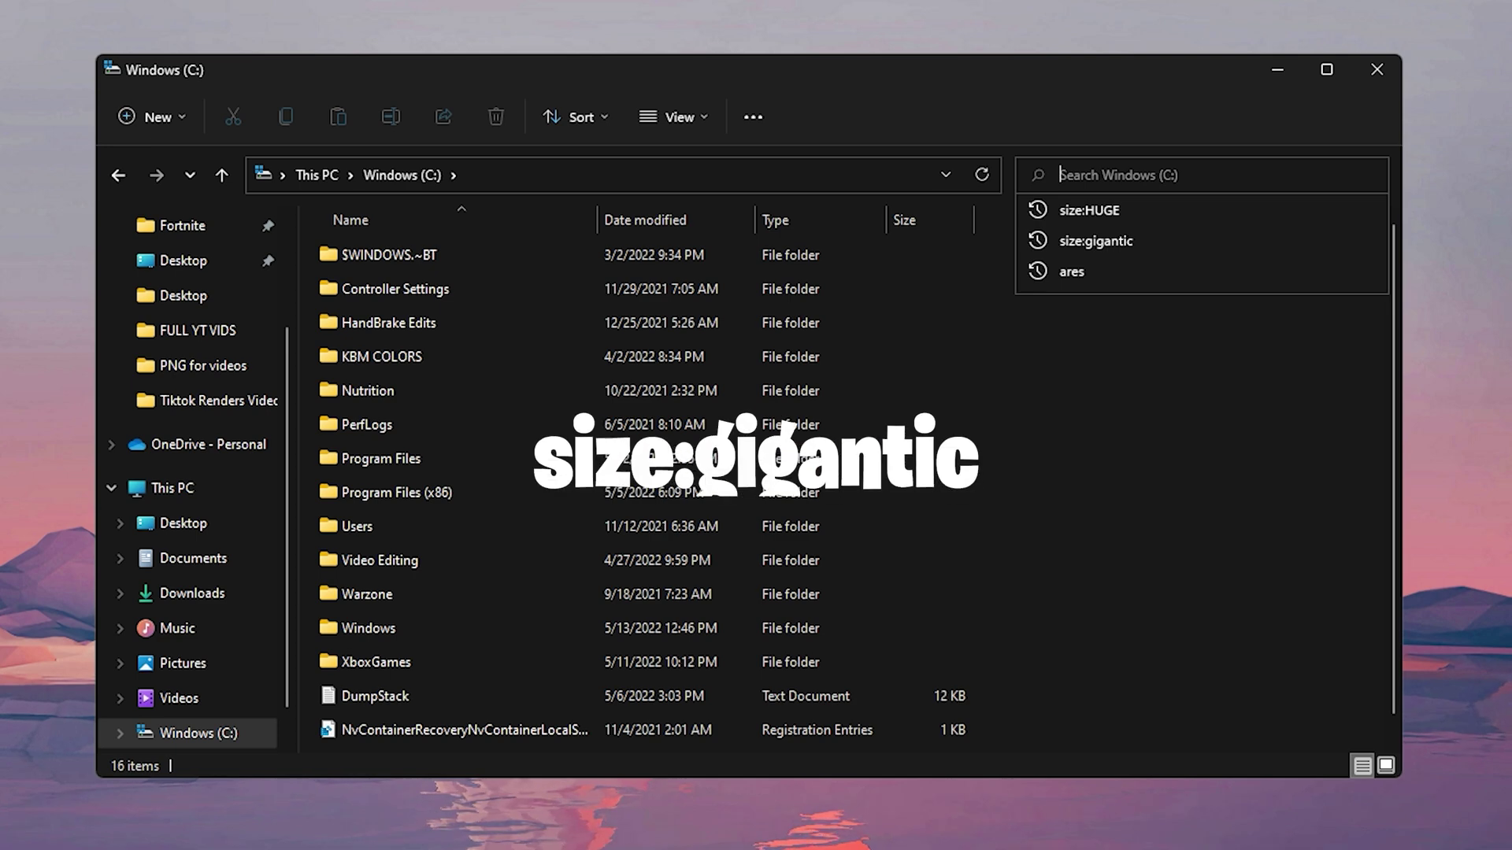
pyautogui.write('size:')
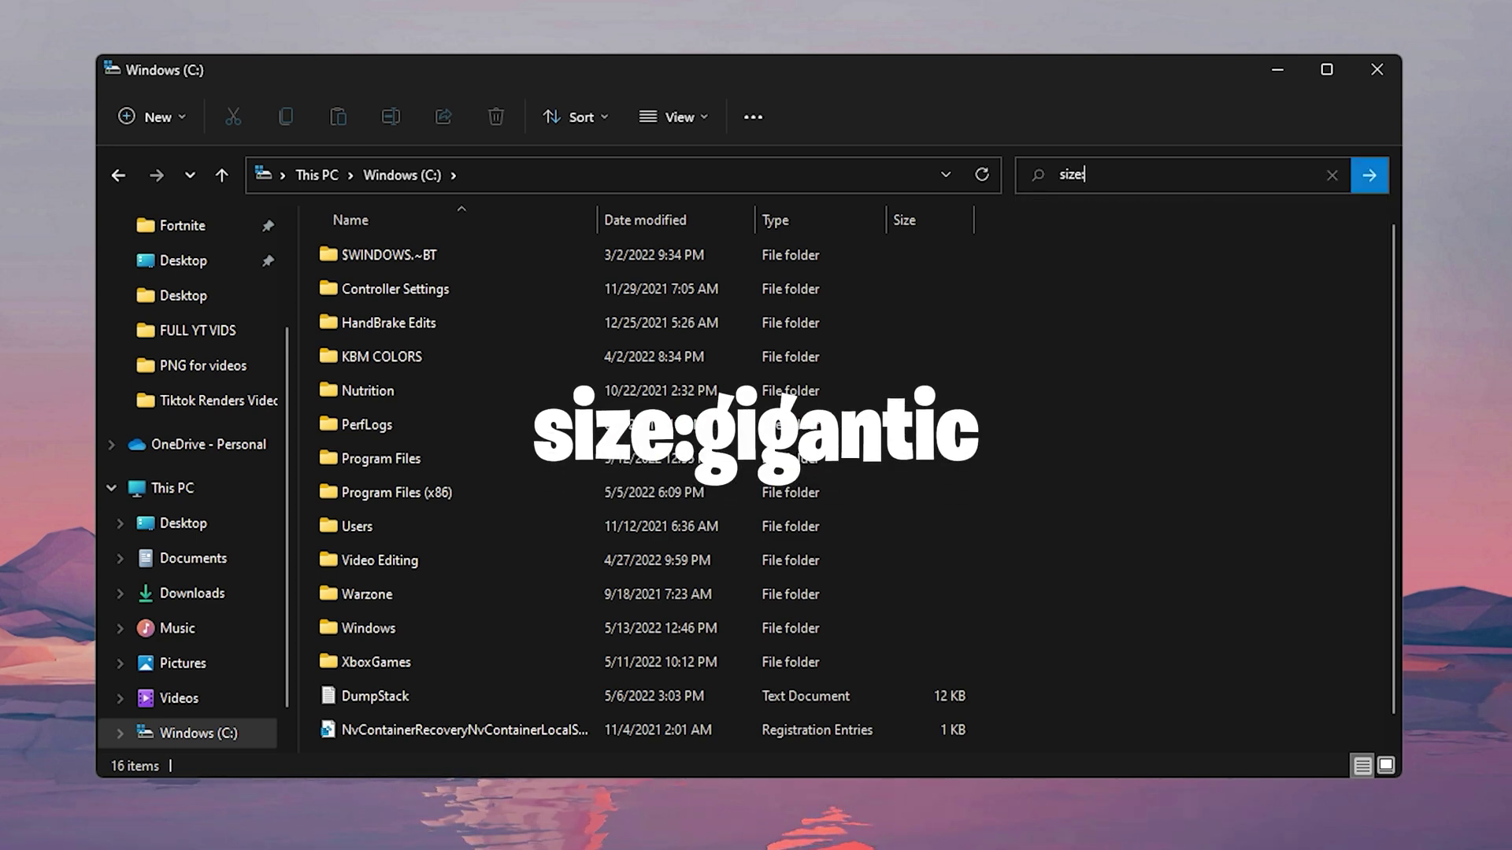
pyautogui.write('gigantic')
pyautogui.press('Return')
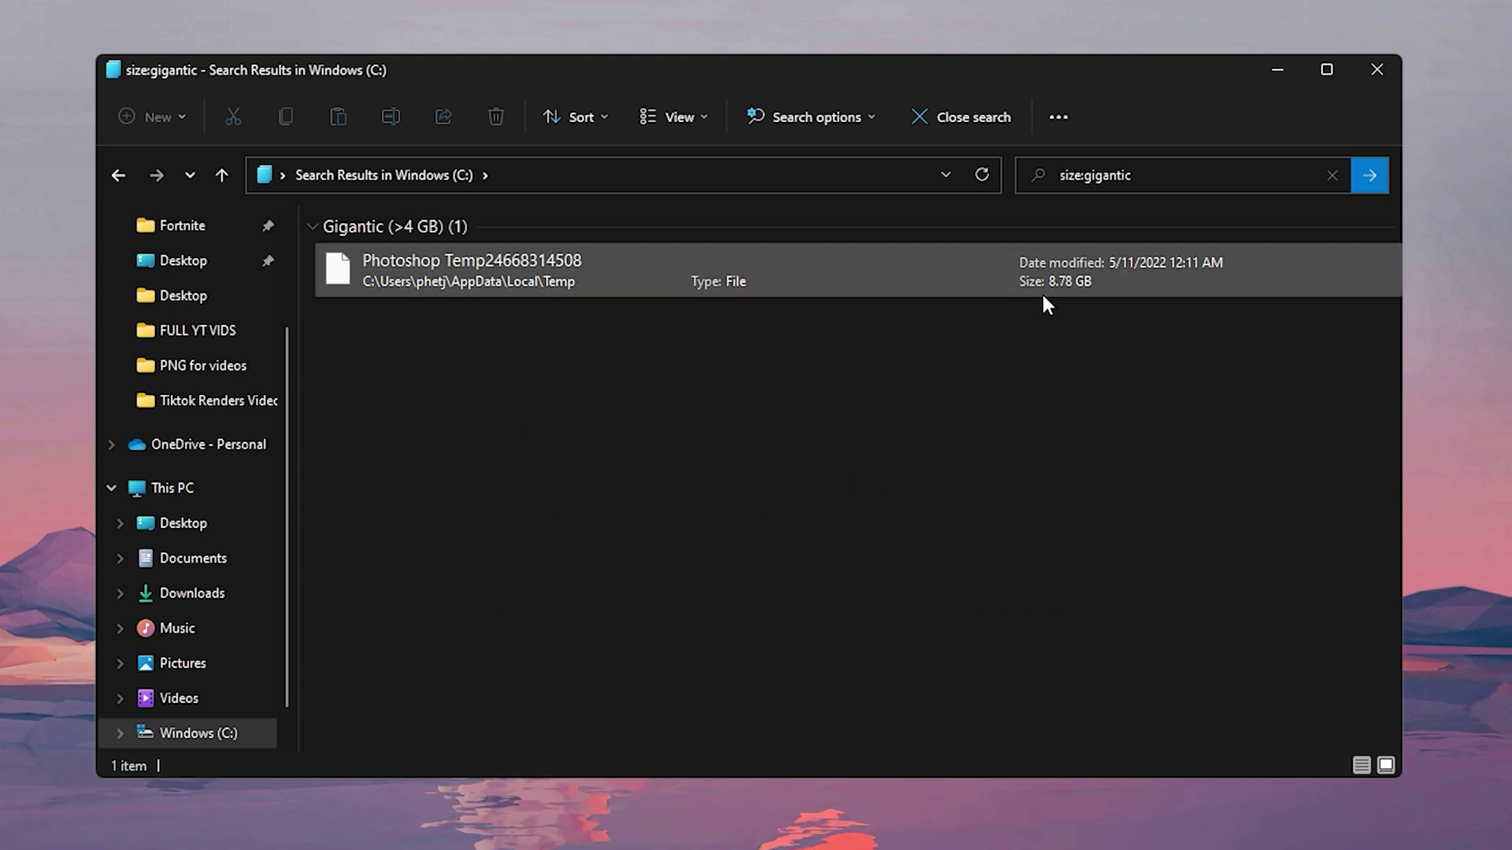
pyautogui.click(579, 276)
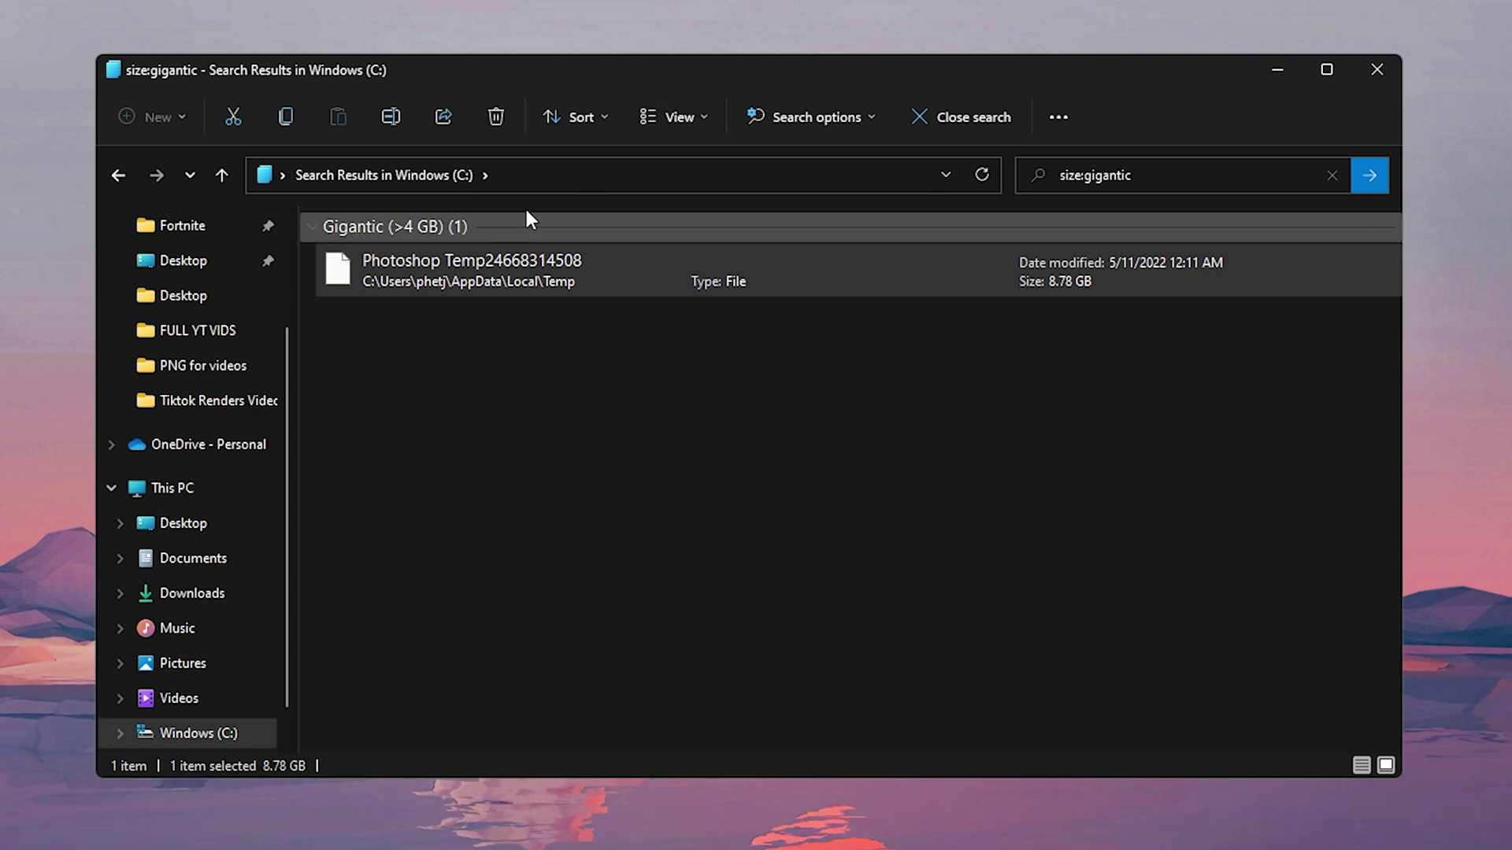
# Refresh the size:gigantic search to confirm no matching items remain
pyautogui.click(970, 180)
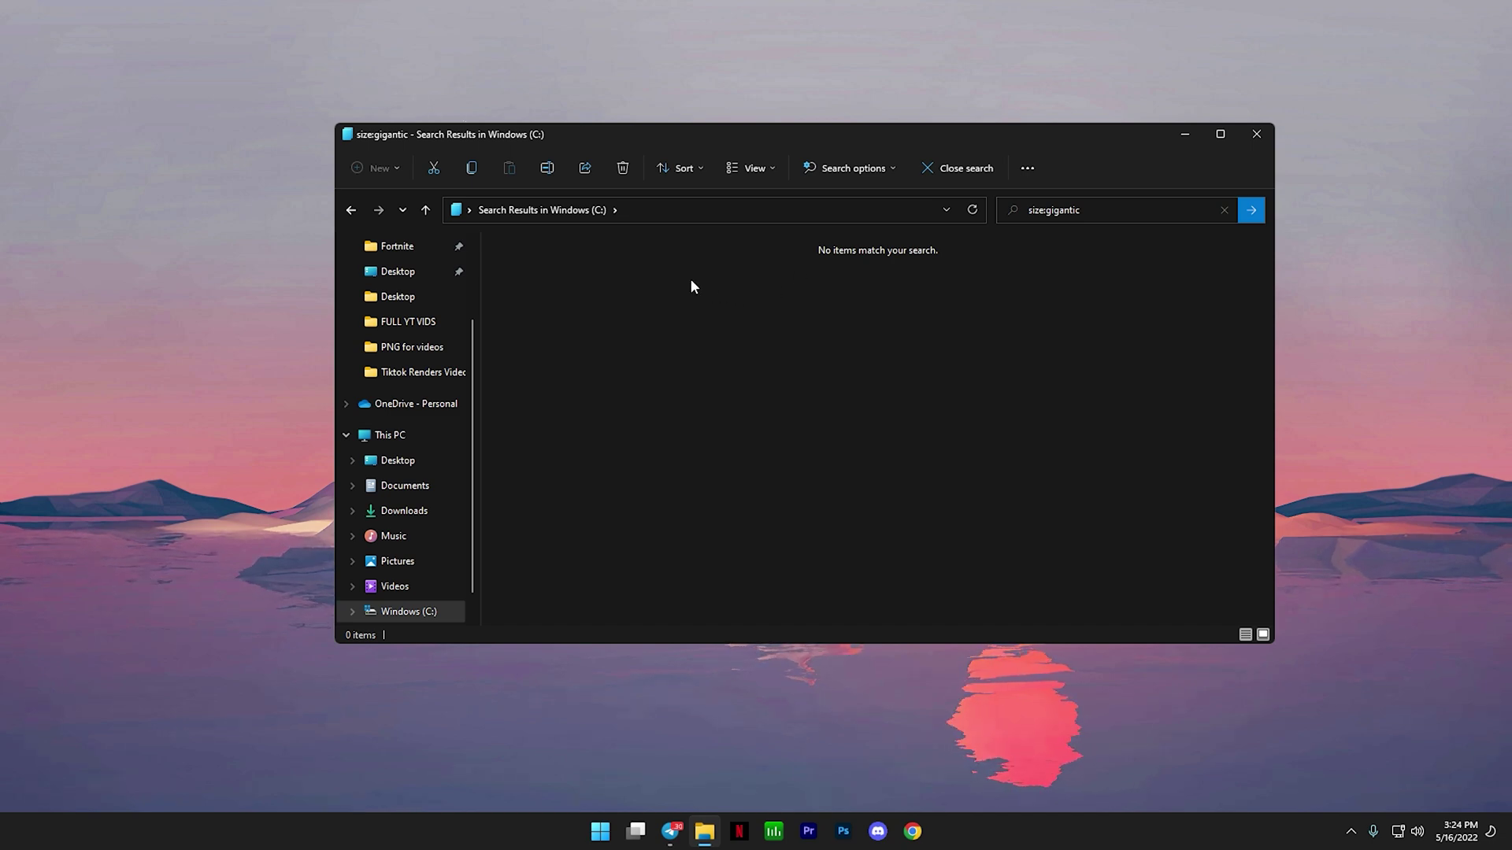
pyautogui.click(1086, 211)
# Change the search from size:gigantic to size:huge, listing 47 files of 1–4 GB
pyautogui.click(1088, 211)
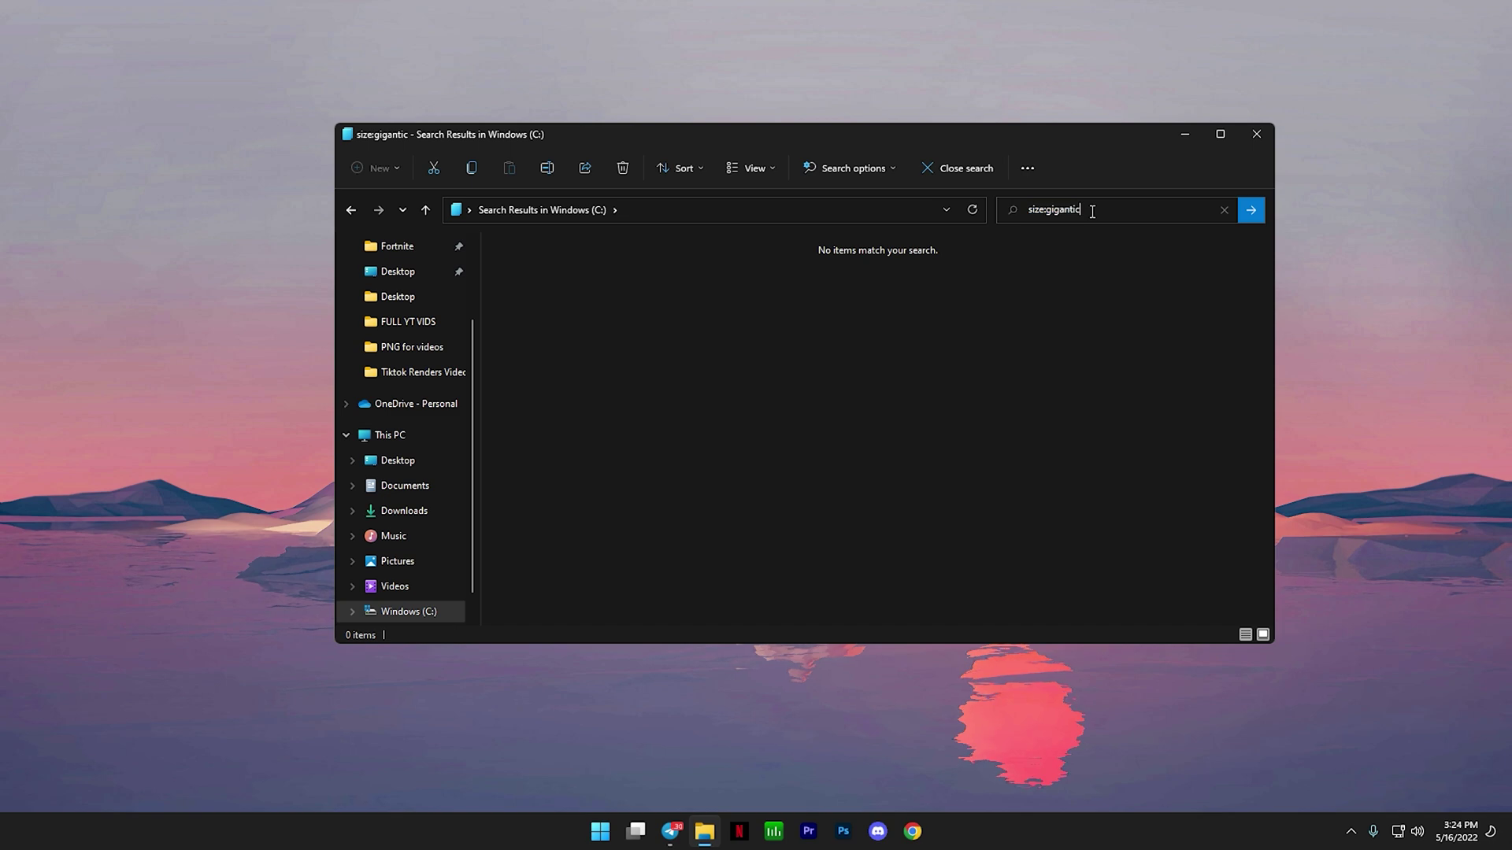
pyautogui.doubleClick(1052, 221)
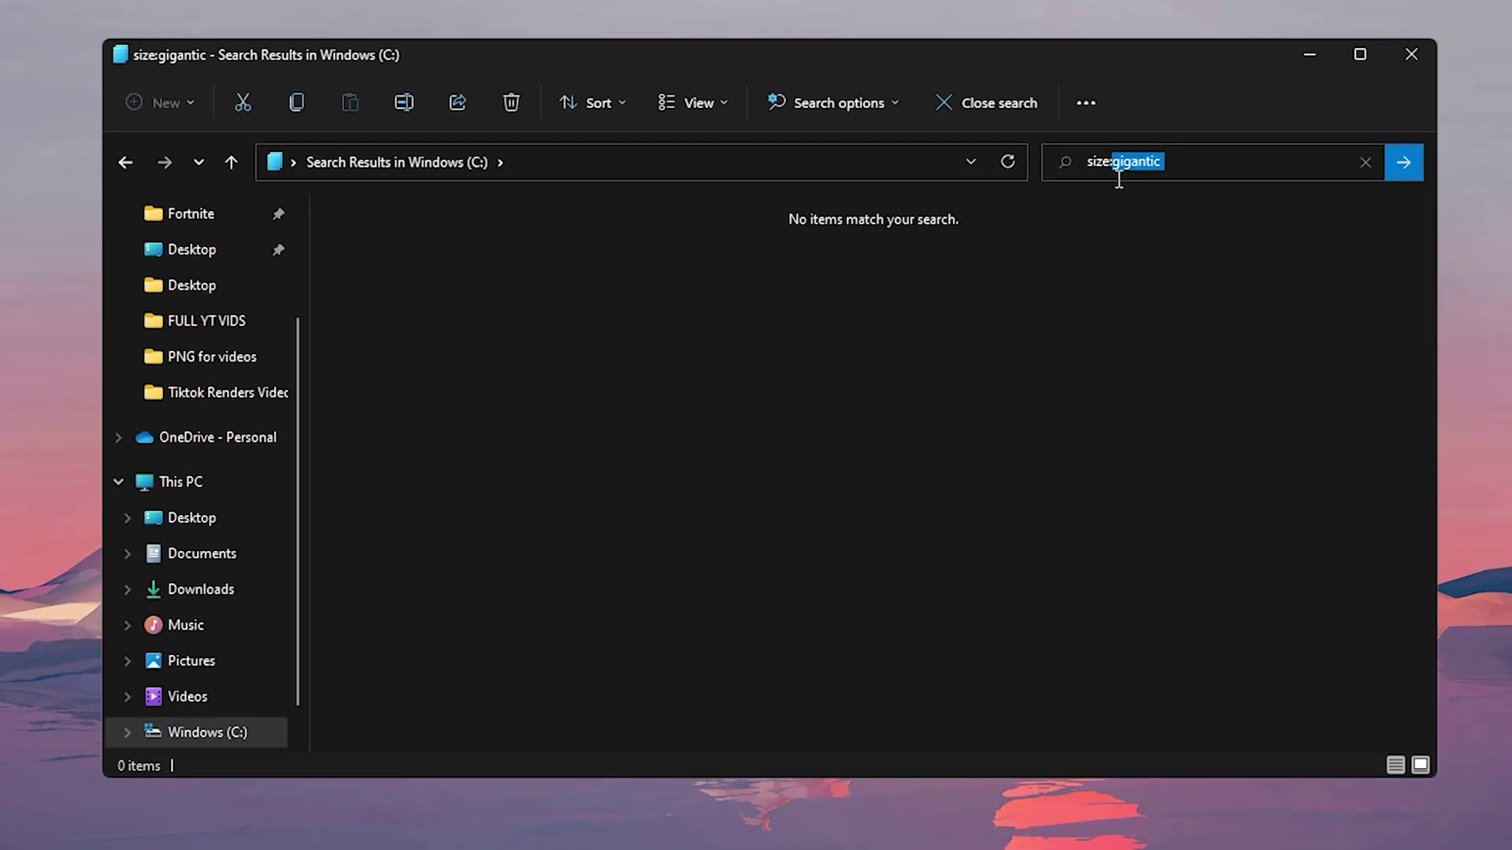
pyautogui.write('huge')
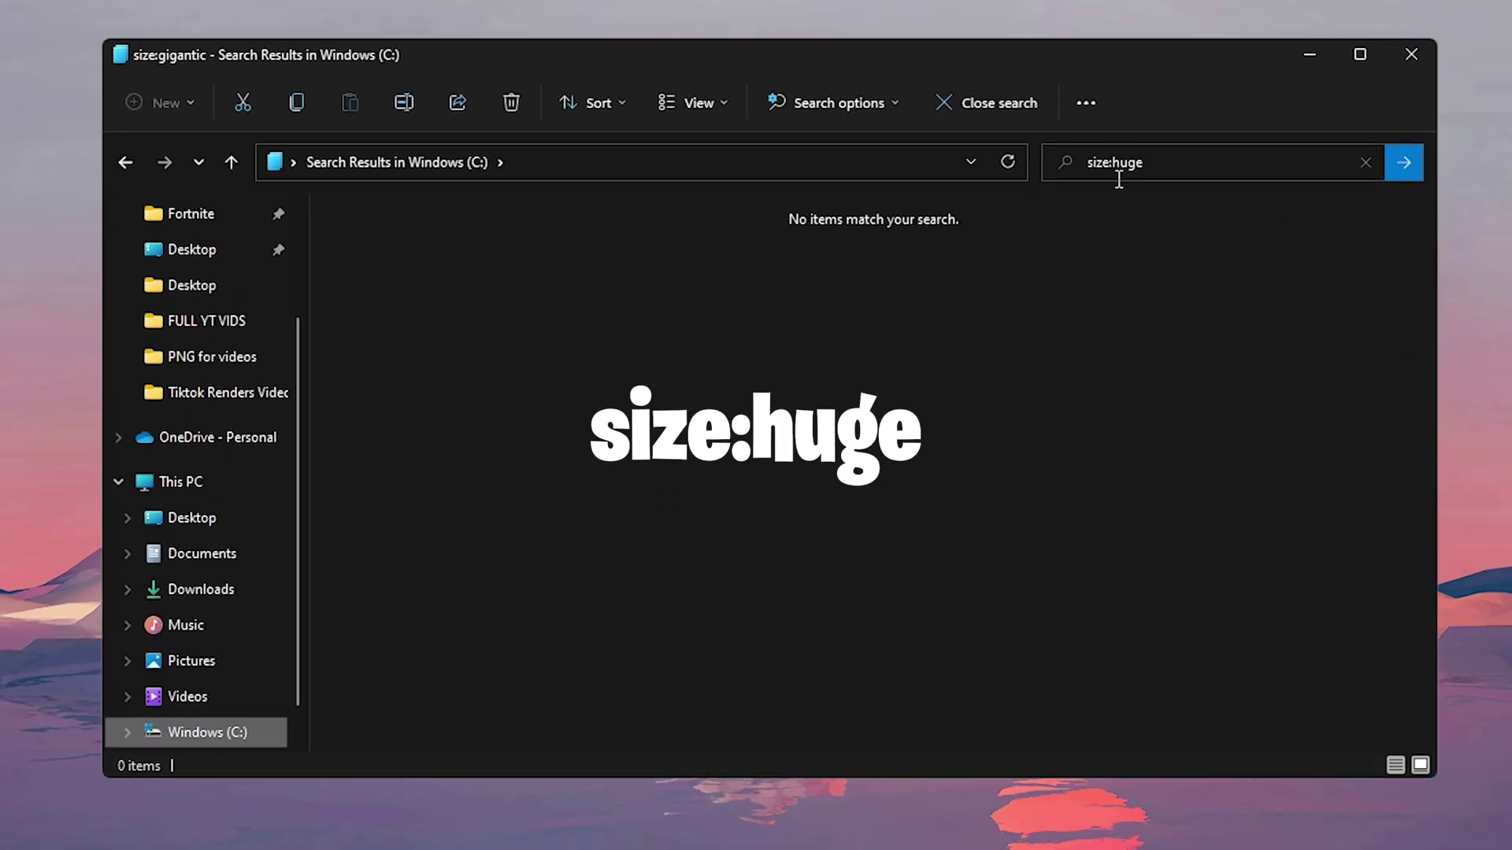
pyautogui.press('Return')
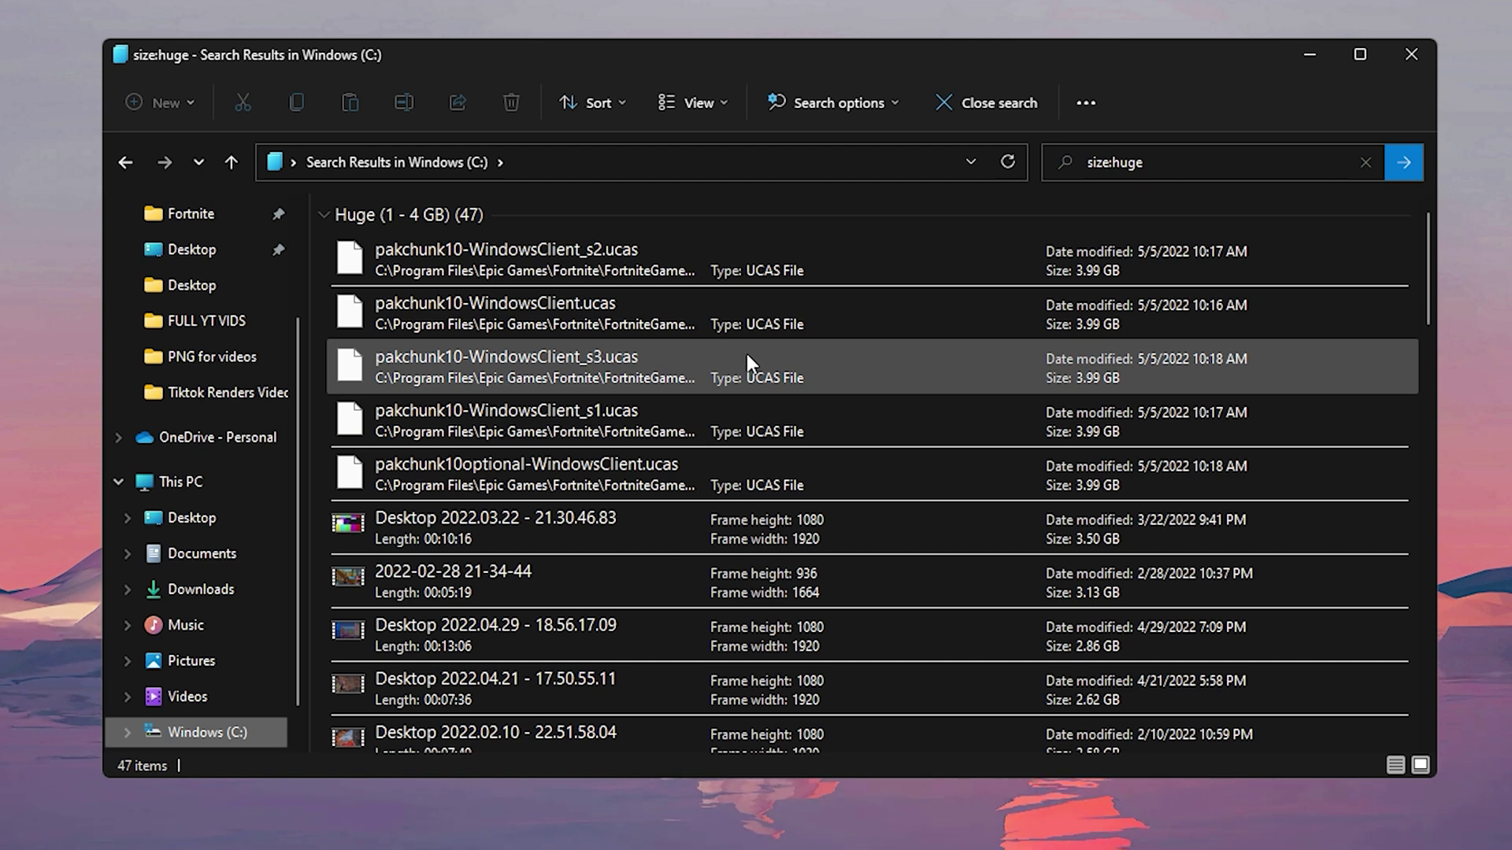
# Select the 33 large screen recordings, about 63.4 GB, and delete them permanently
pyautogui.scroll(-2, 543, 441)
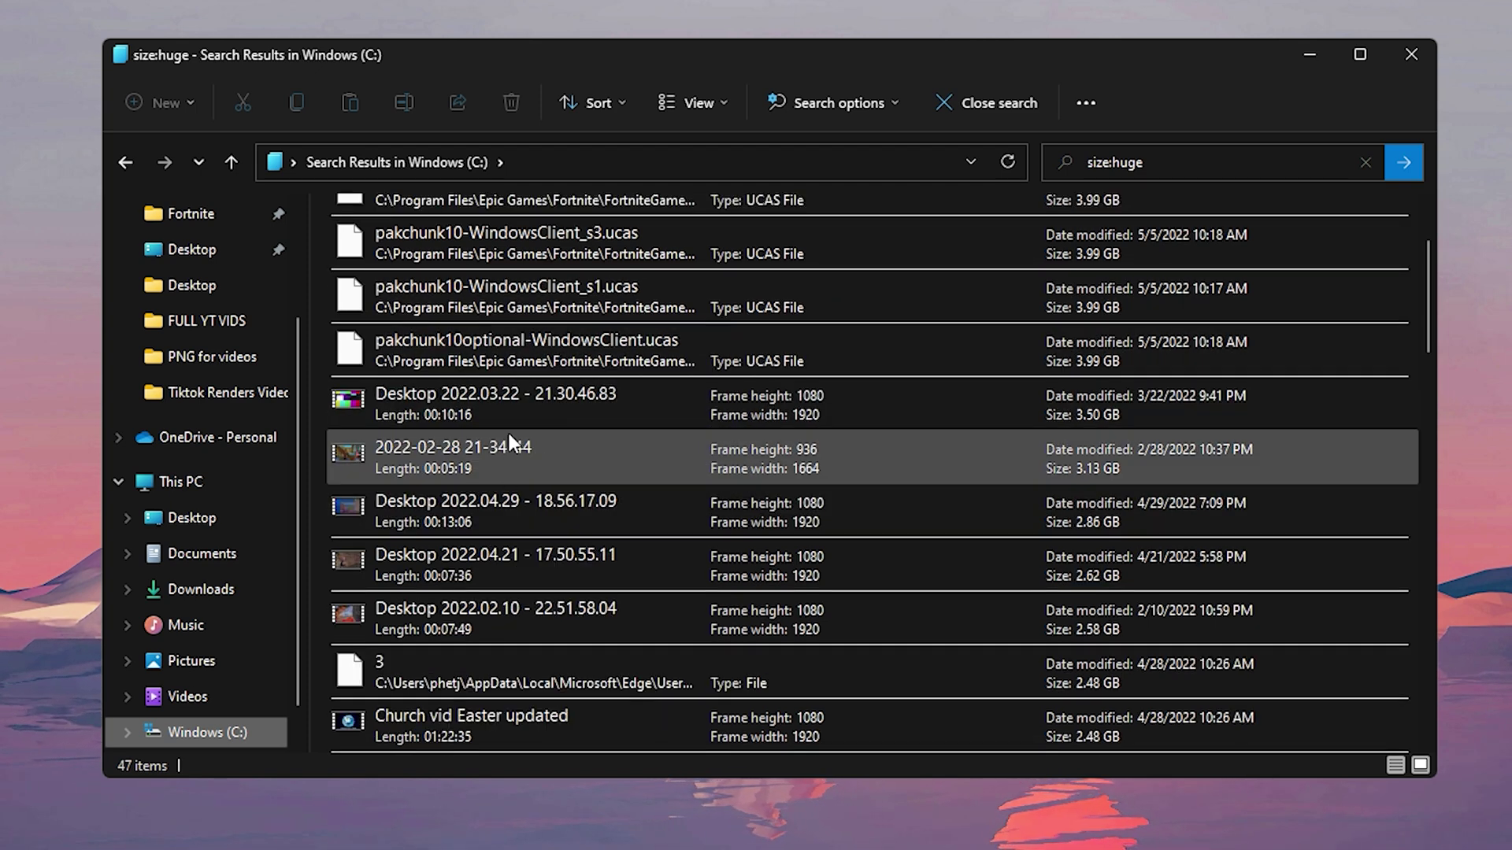
pyautogui.scroll(-8, 438, 489)
pyautogui.scroll(-13, 438, 489)
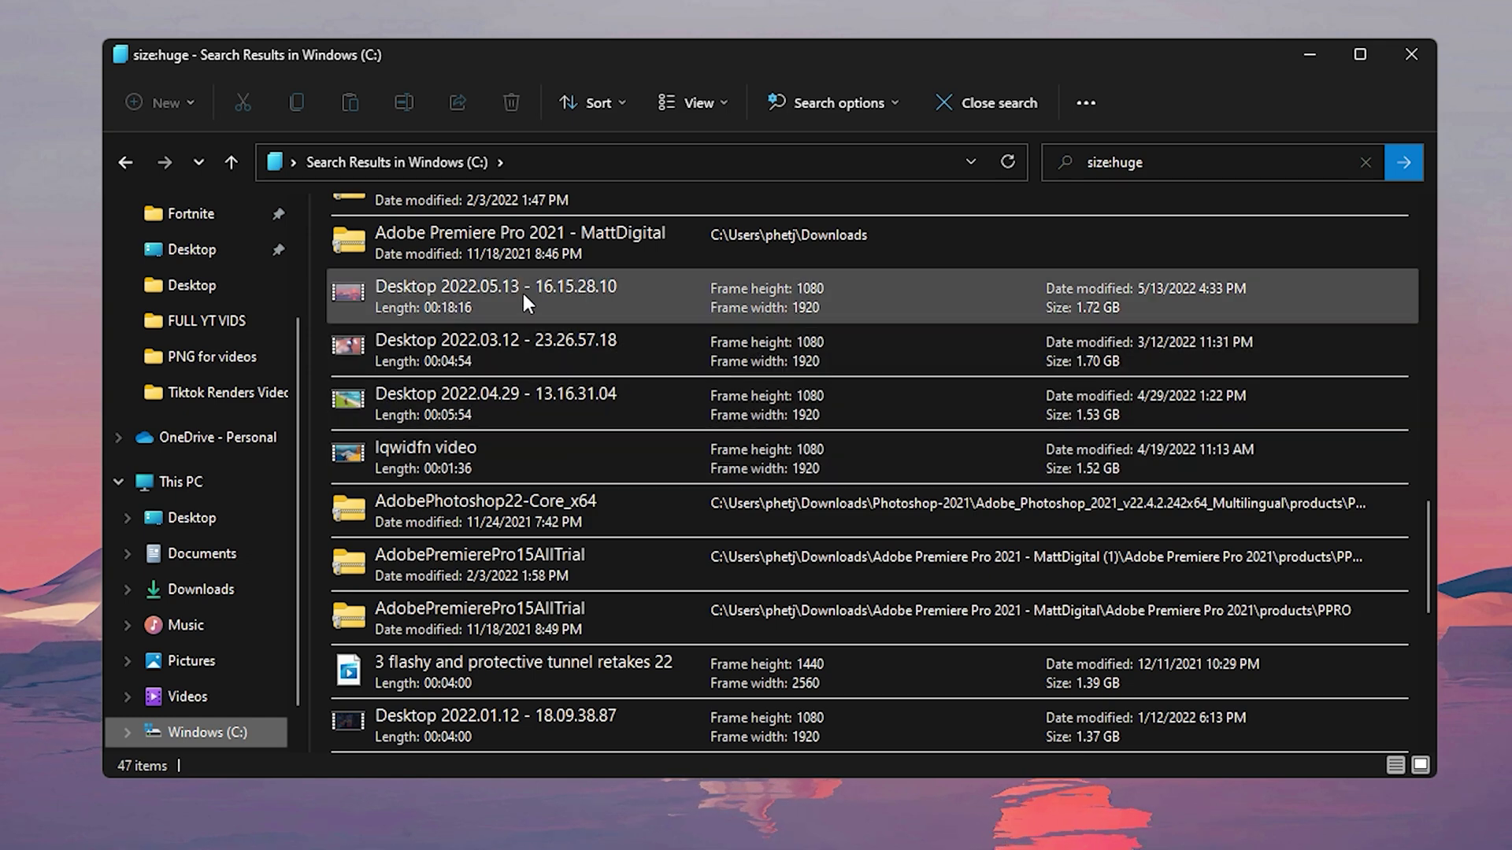
pyautogui.moveTo(467, 238); pyautogui.dragTo(439, 477)
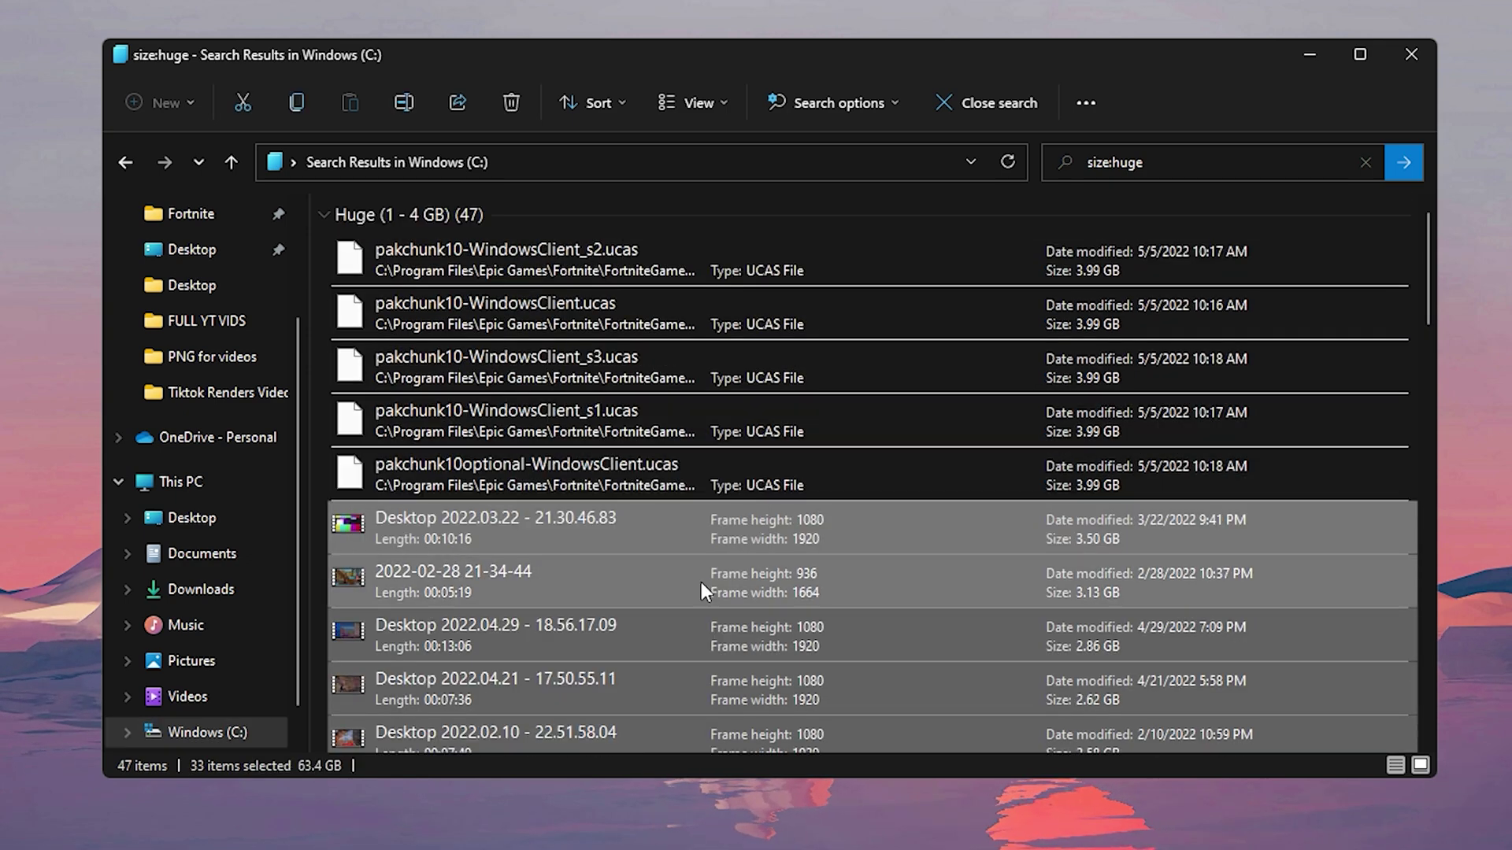
pyautogui.scroll(-15, 701, 582)
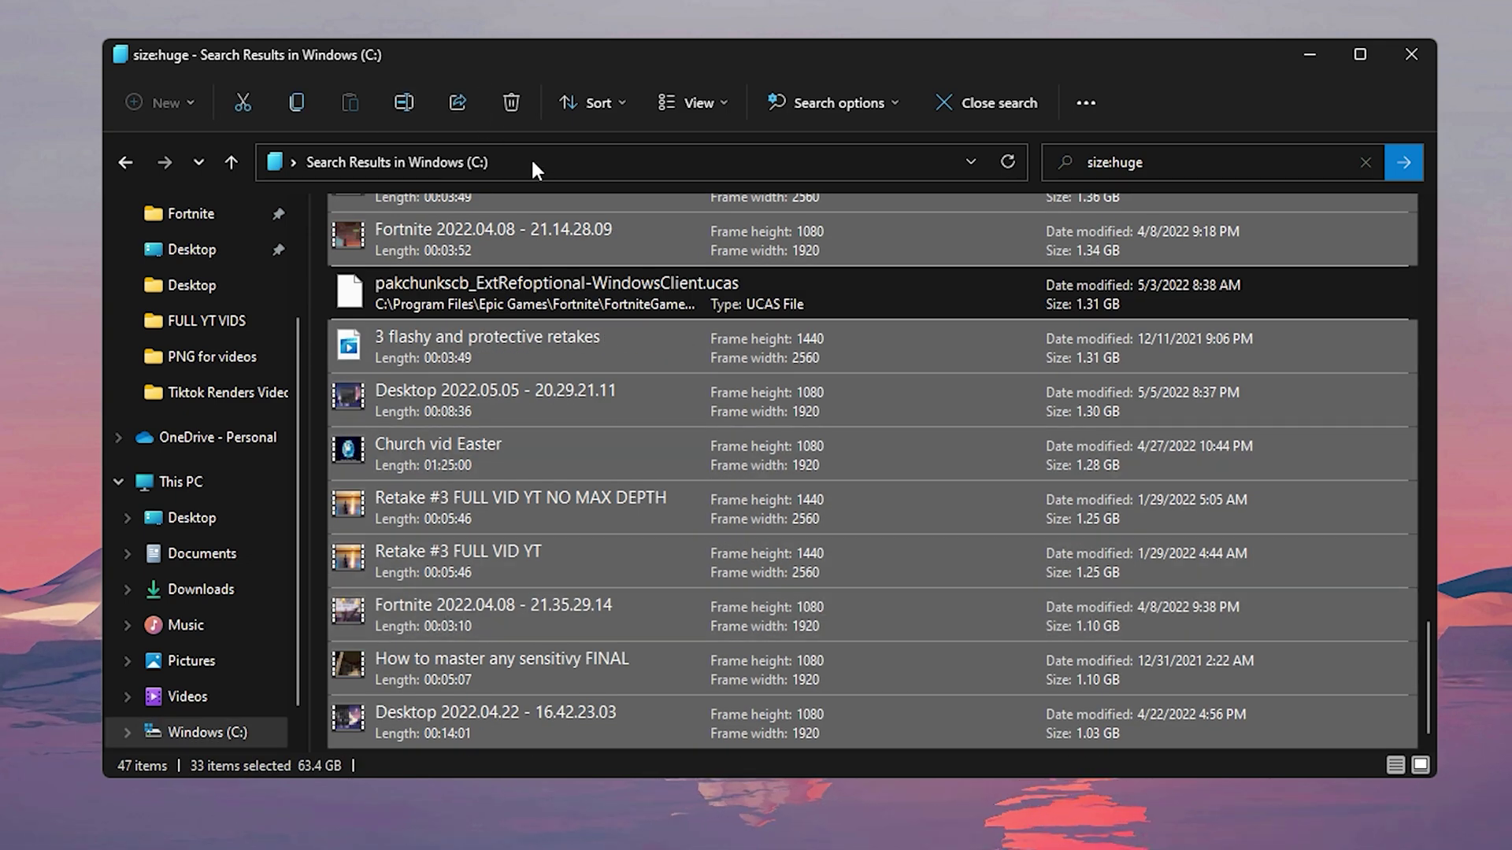
pyautogui.click(511, 104)
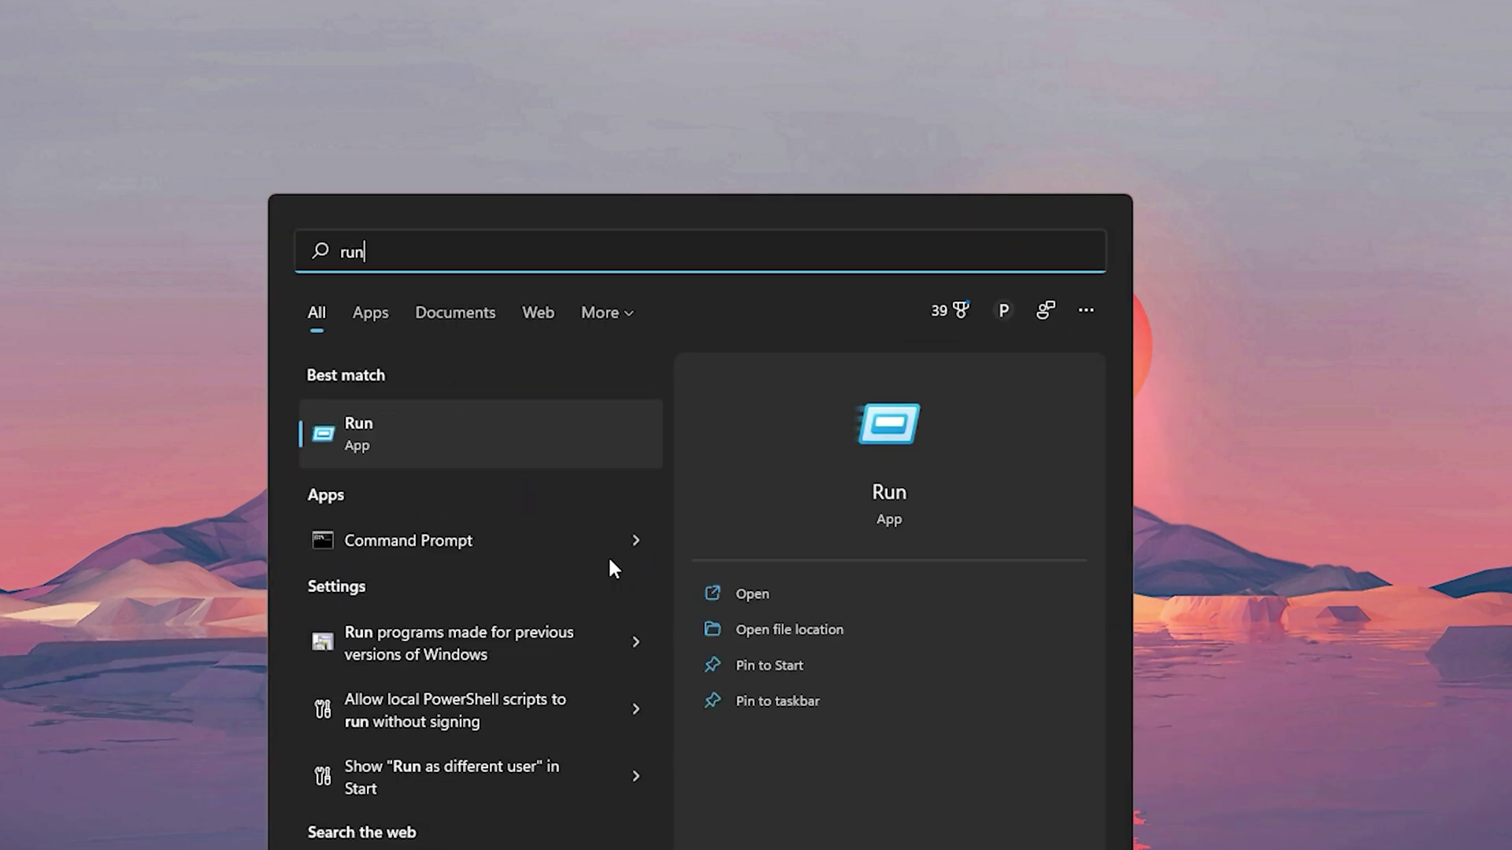
# Open the Prefetch folder with the Run command 'prefetch' and grant permanent access
pyautogui.press('Return')
pyautogui.write('prefet')
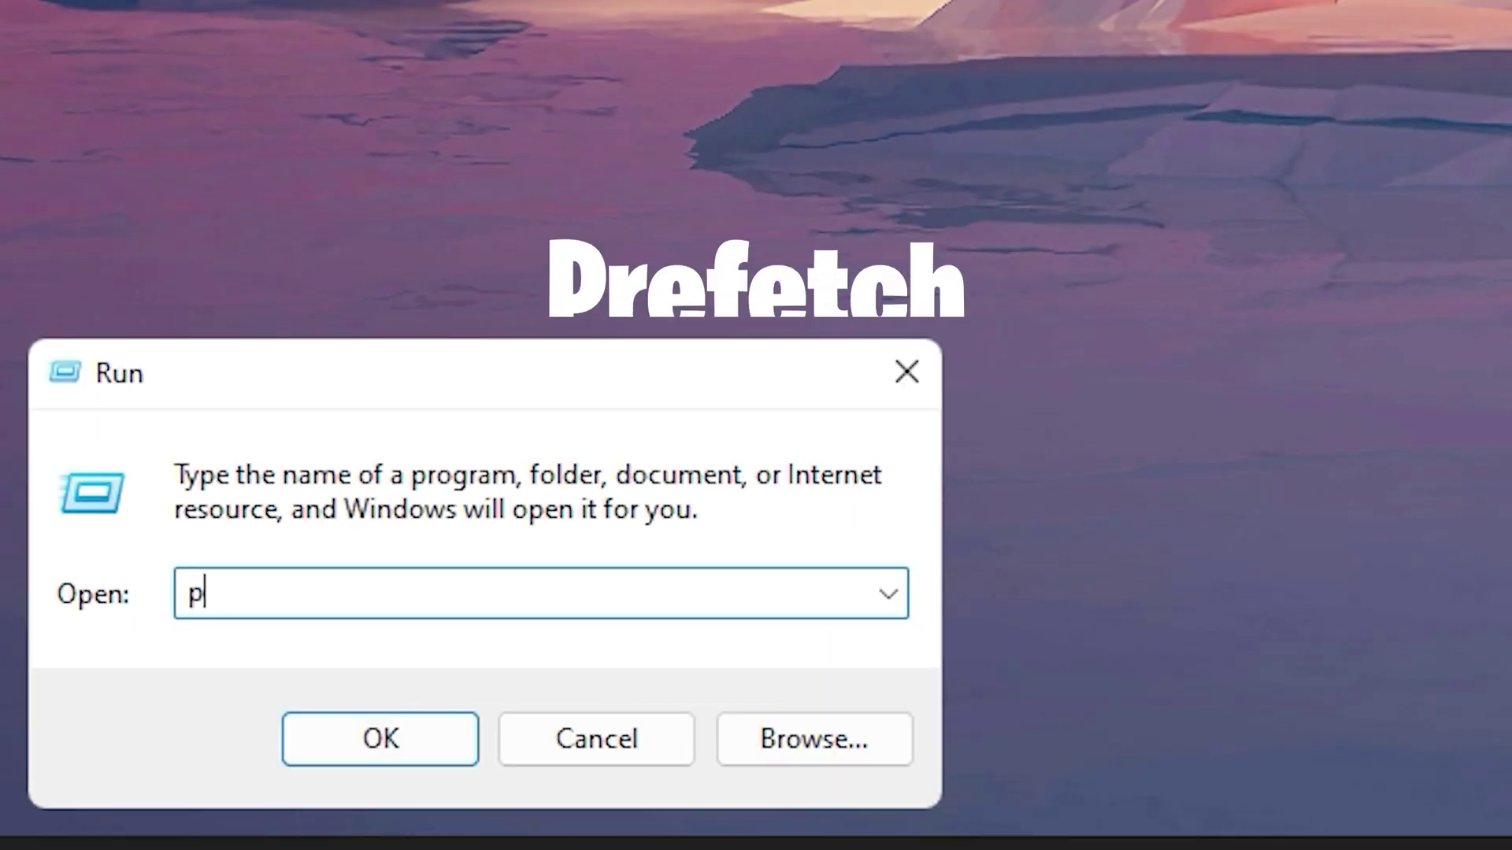
pyautogui.write('ch')
pyautogui.press('Return')
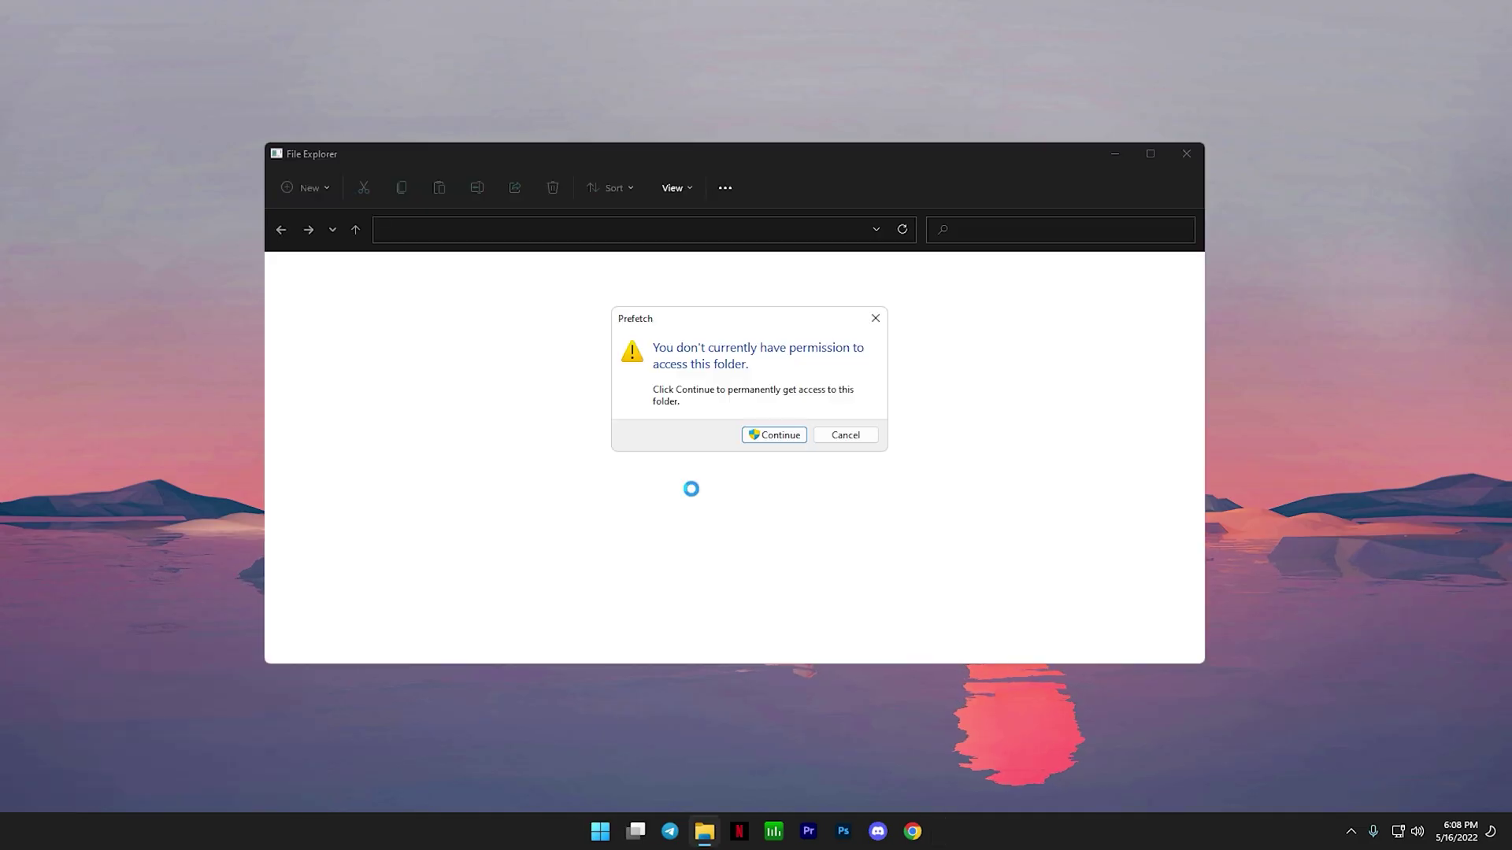
pyautogui.click(775, 437)
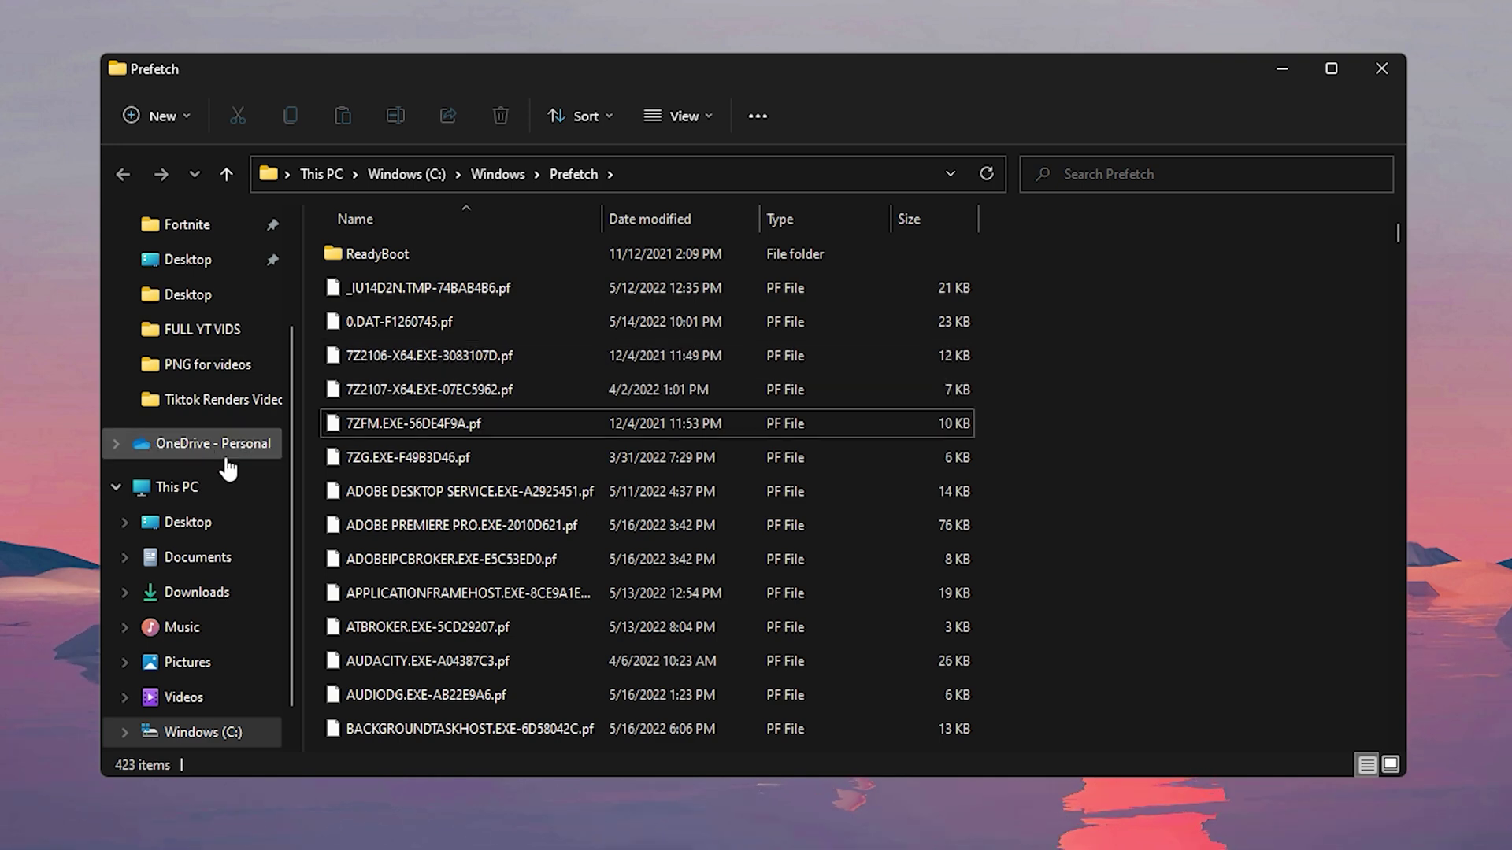
# Delete every Prefetch file, skipping the 2 in-use ones, and open a new Quick access window
pyautogui.click(423, 425)
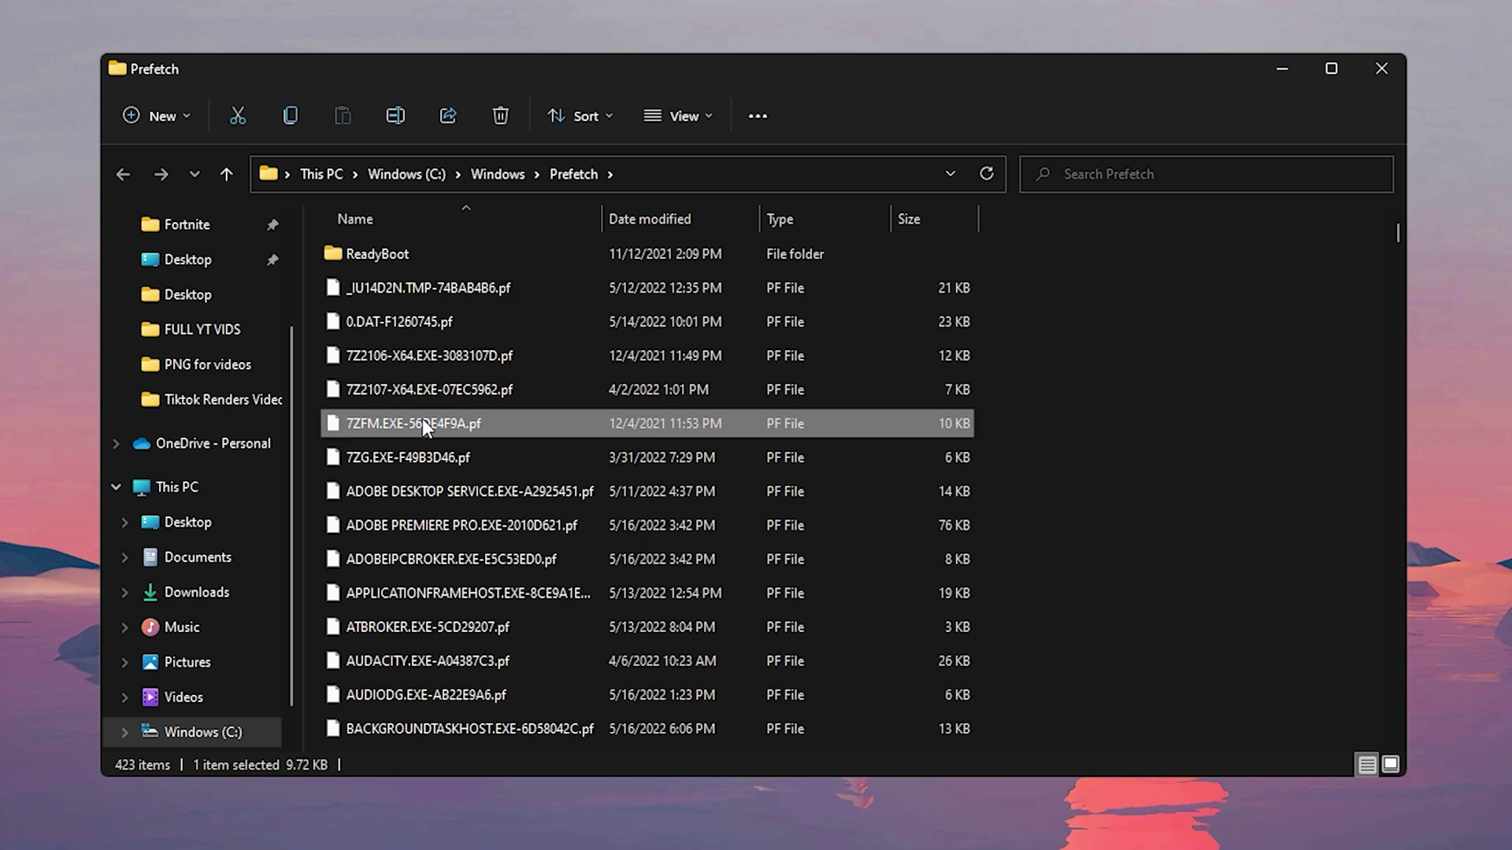
pyautogui.hotkey('ctrl', 'a')
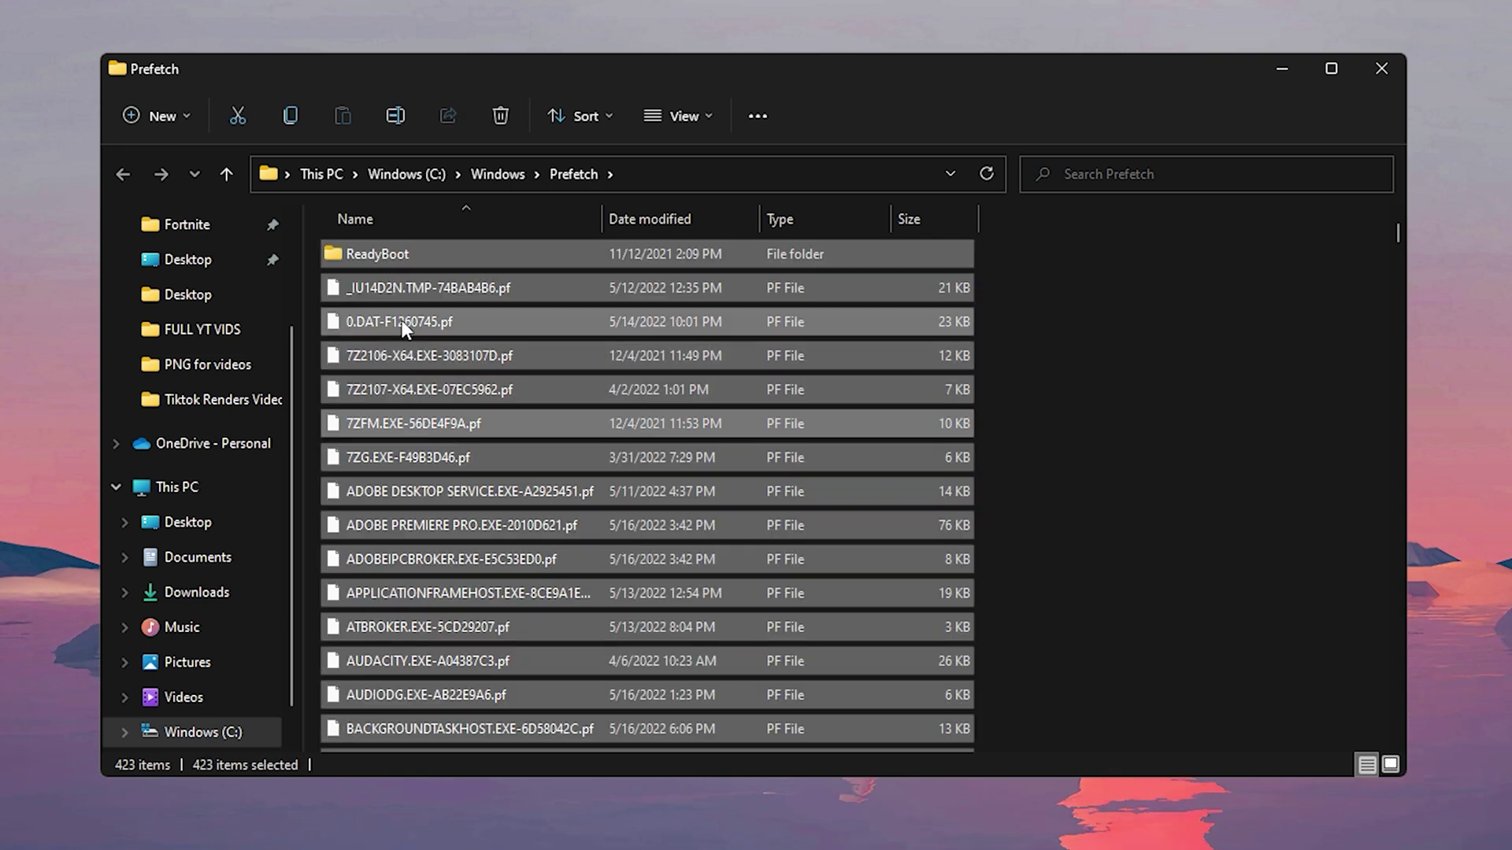
pyautogui.click(500, 119)
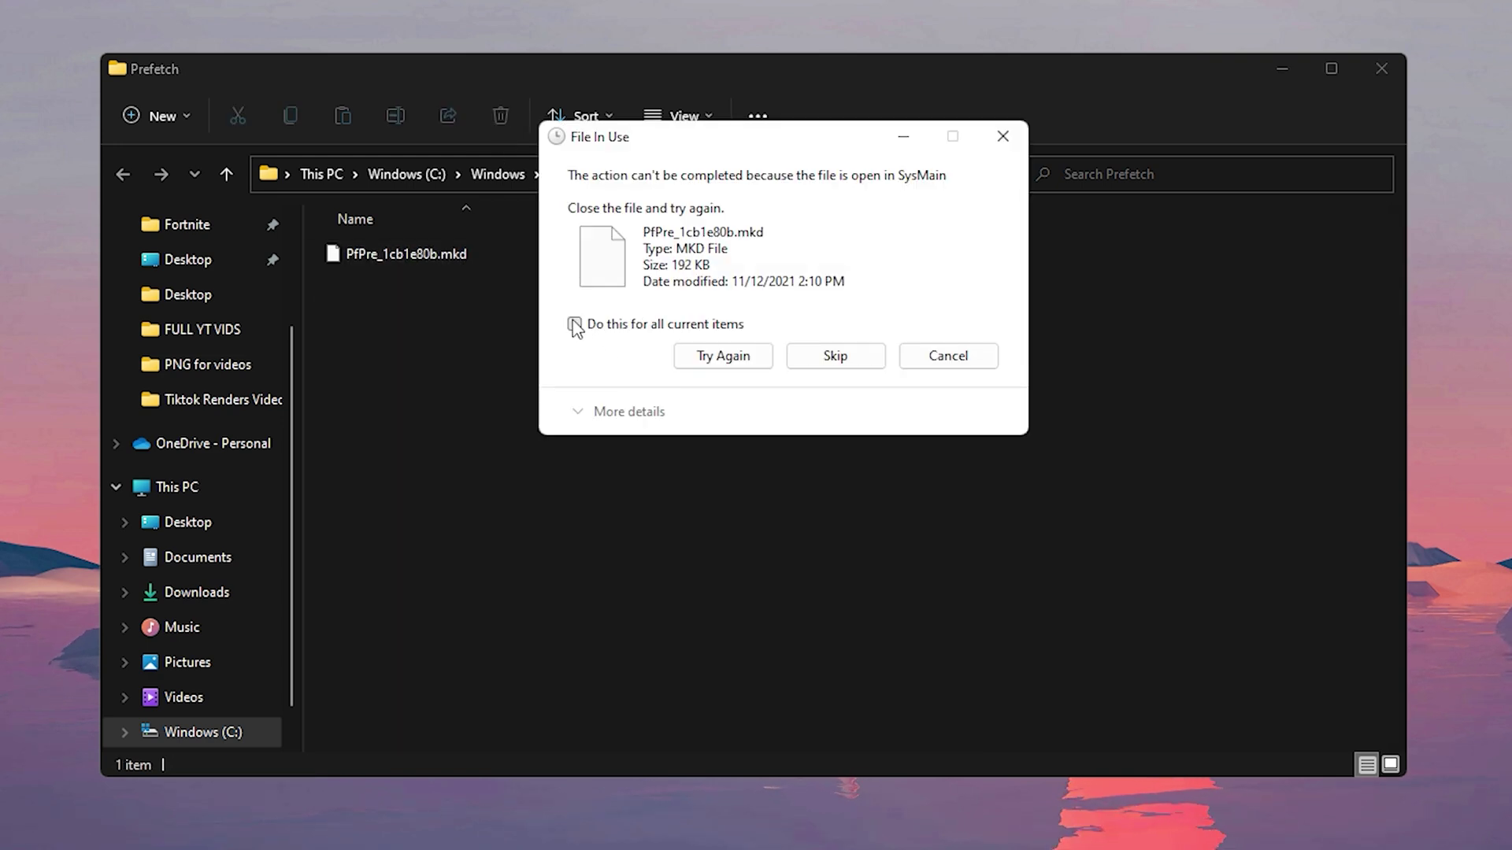
pyautogui.click(574, 323)
pyautogui.click(805, 359)
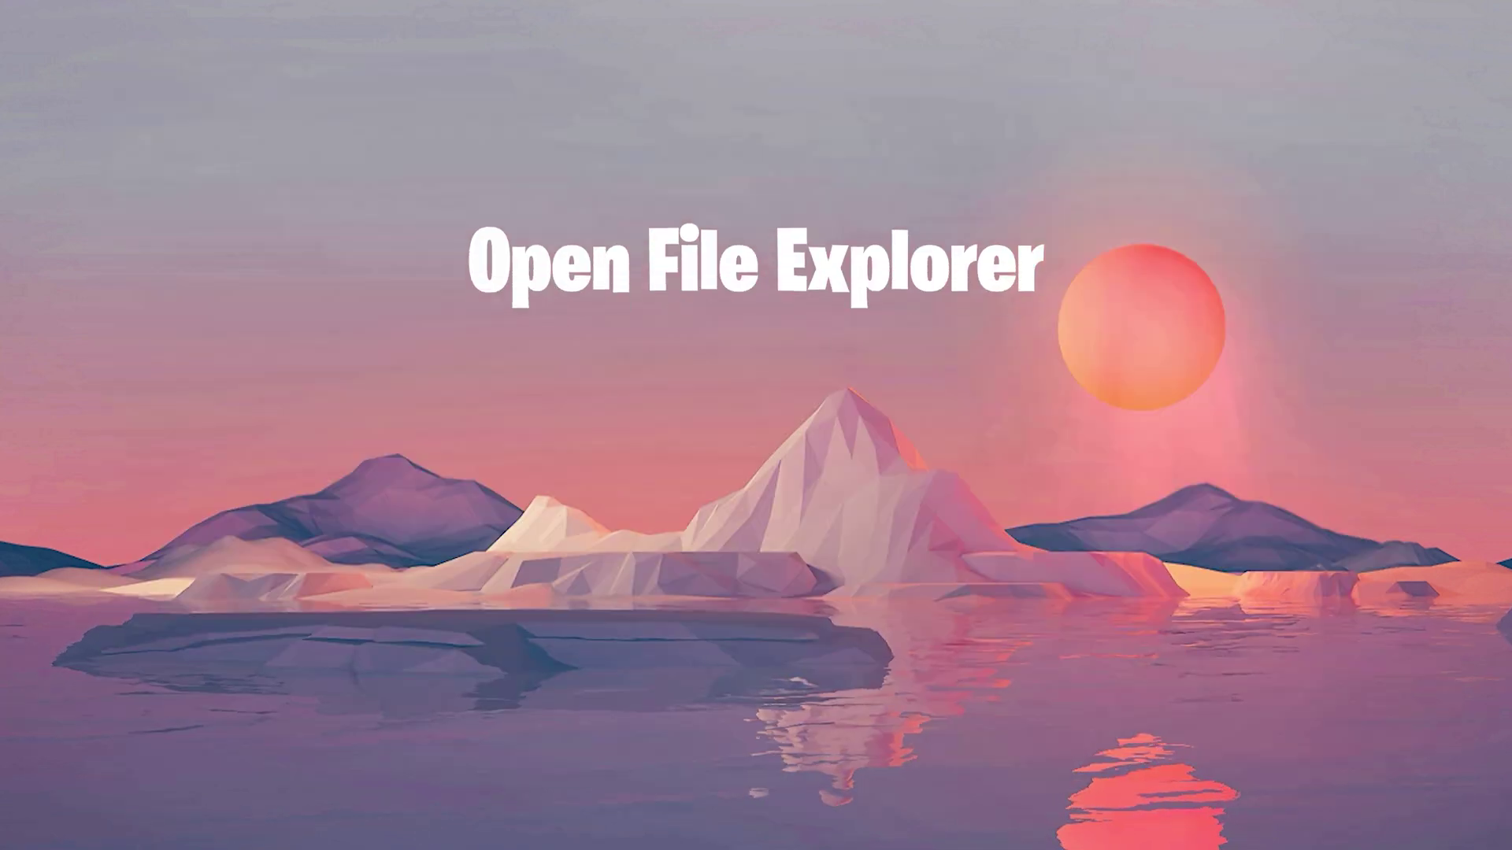
pyautogui.press('super+e')
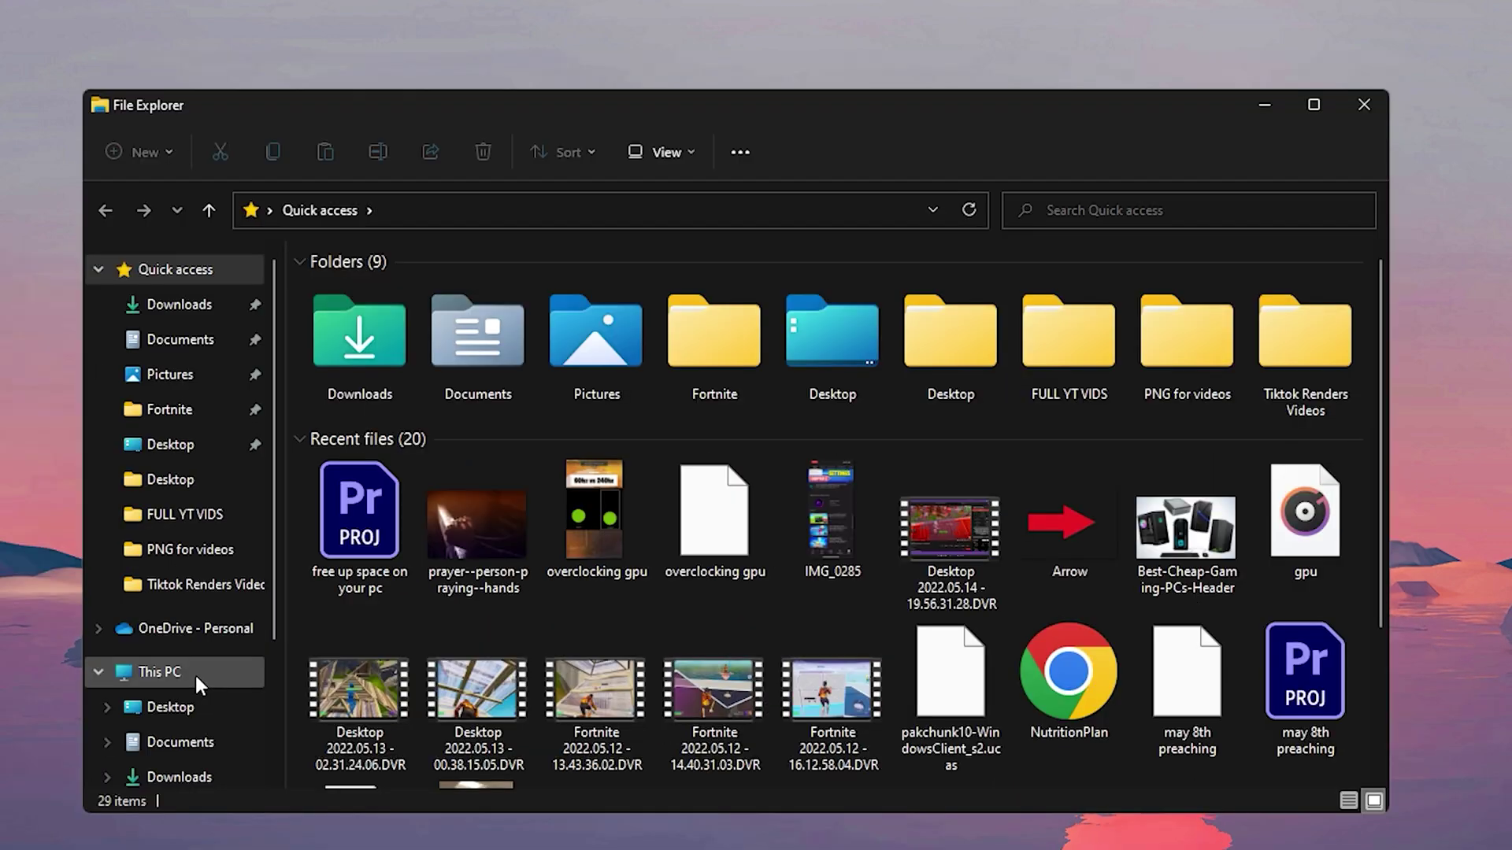
# Start Disk Cleanup from the Windows (C:) drive properties
pyautogui.click(195, 674)
pyautogui.rightClick(445, 474)
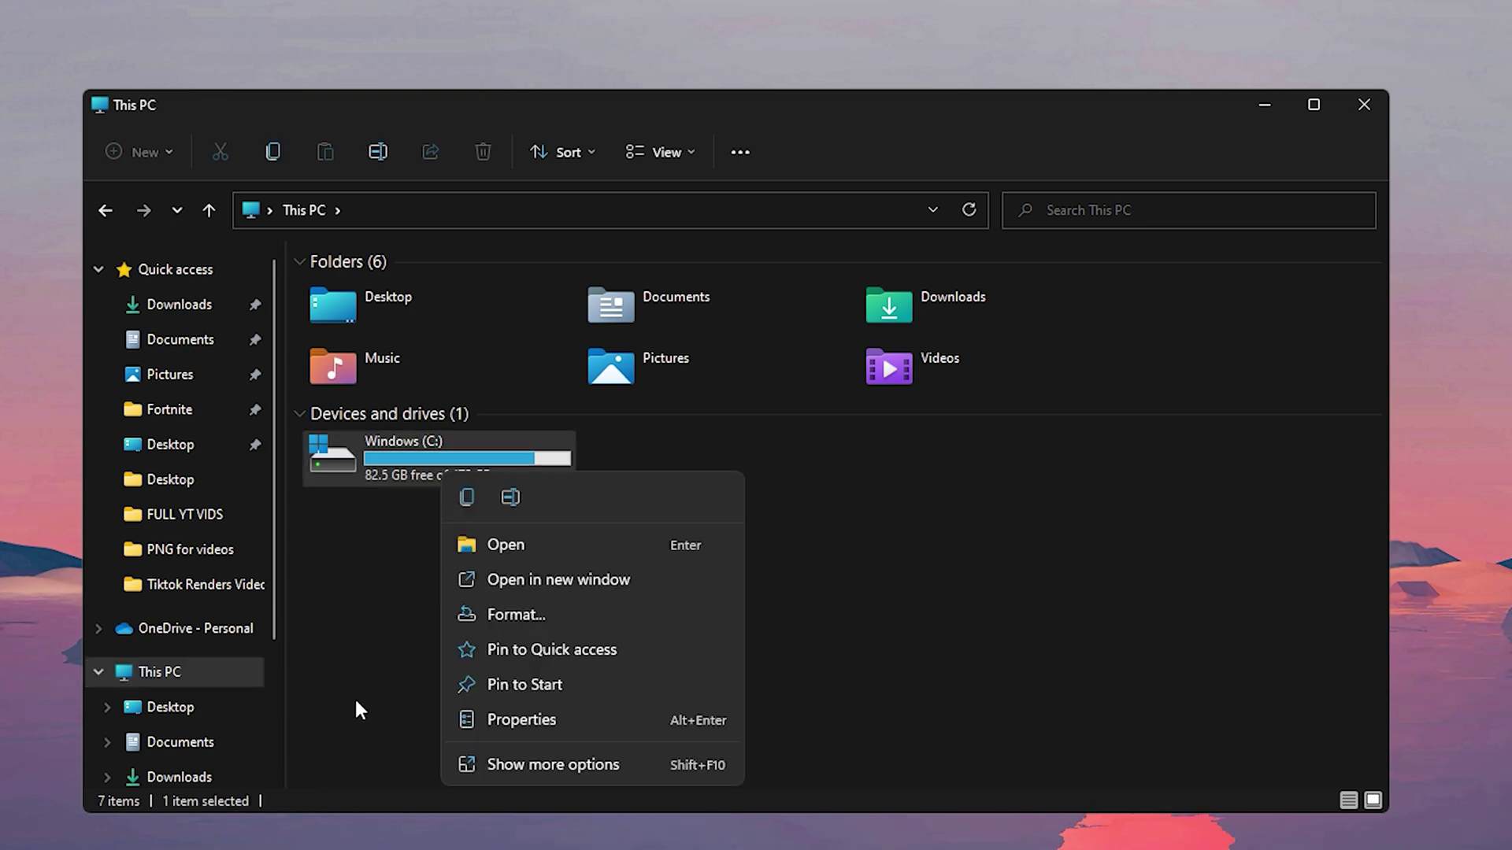
pyautogui.click(508, 721)
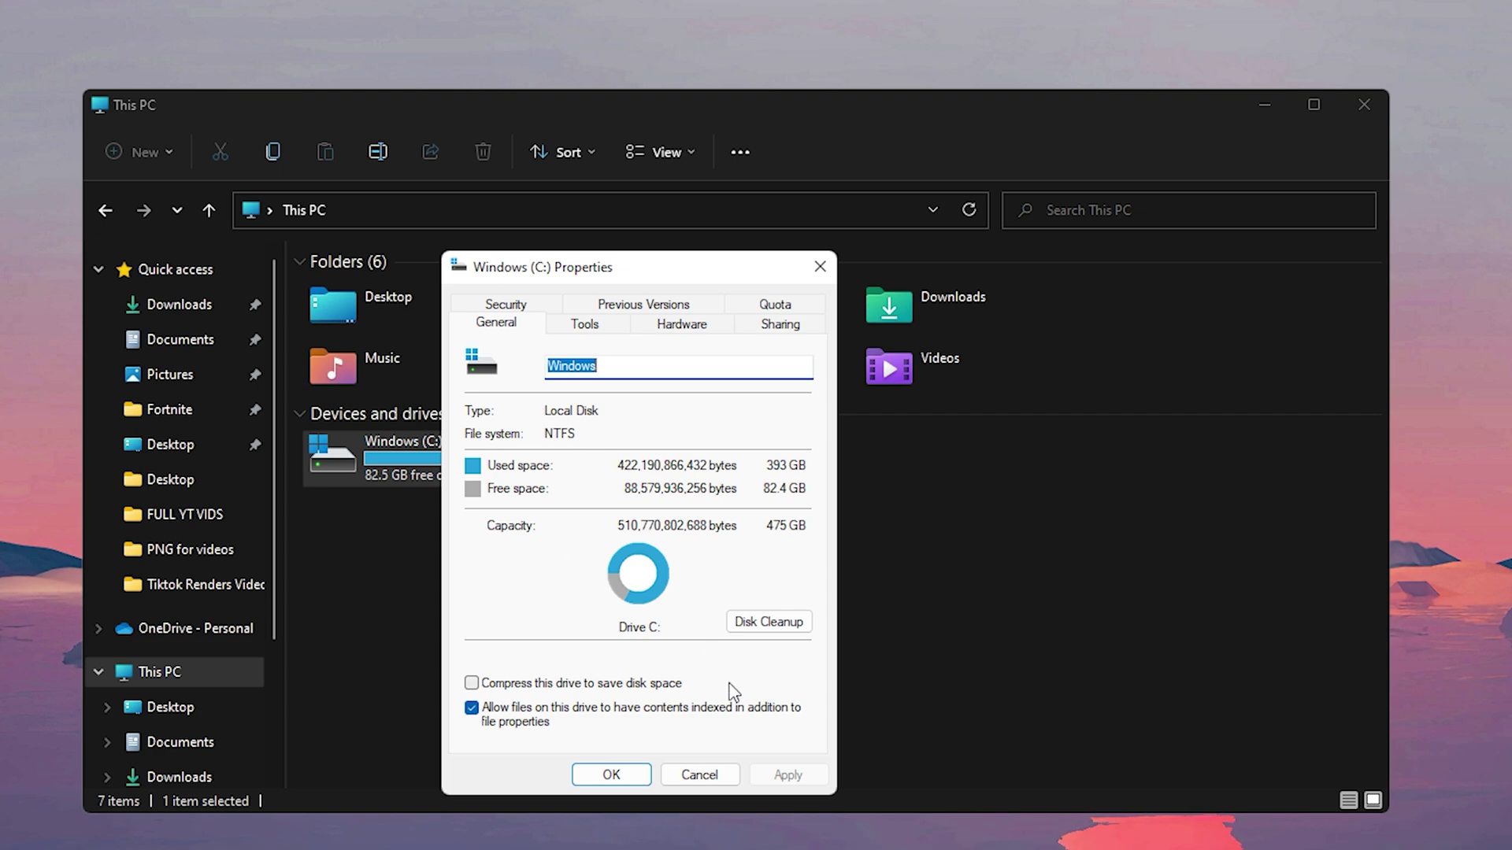
pyautogui.click(762, 634)
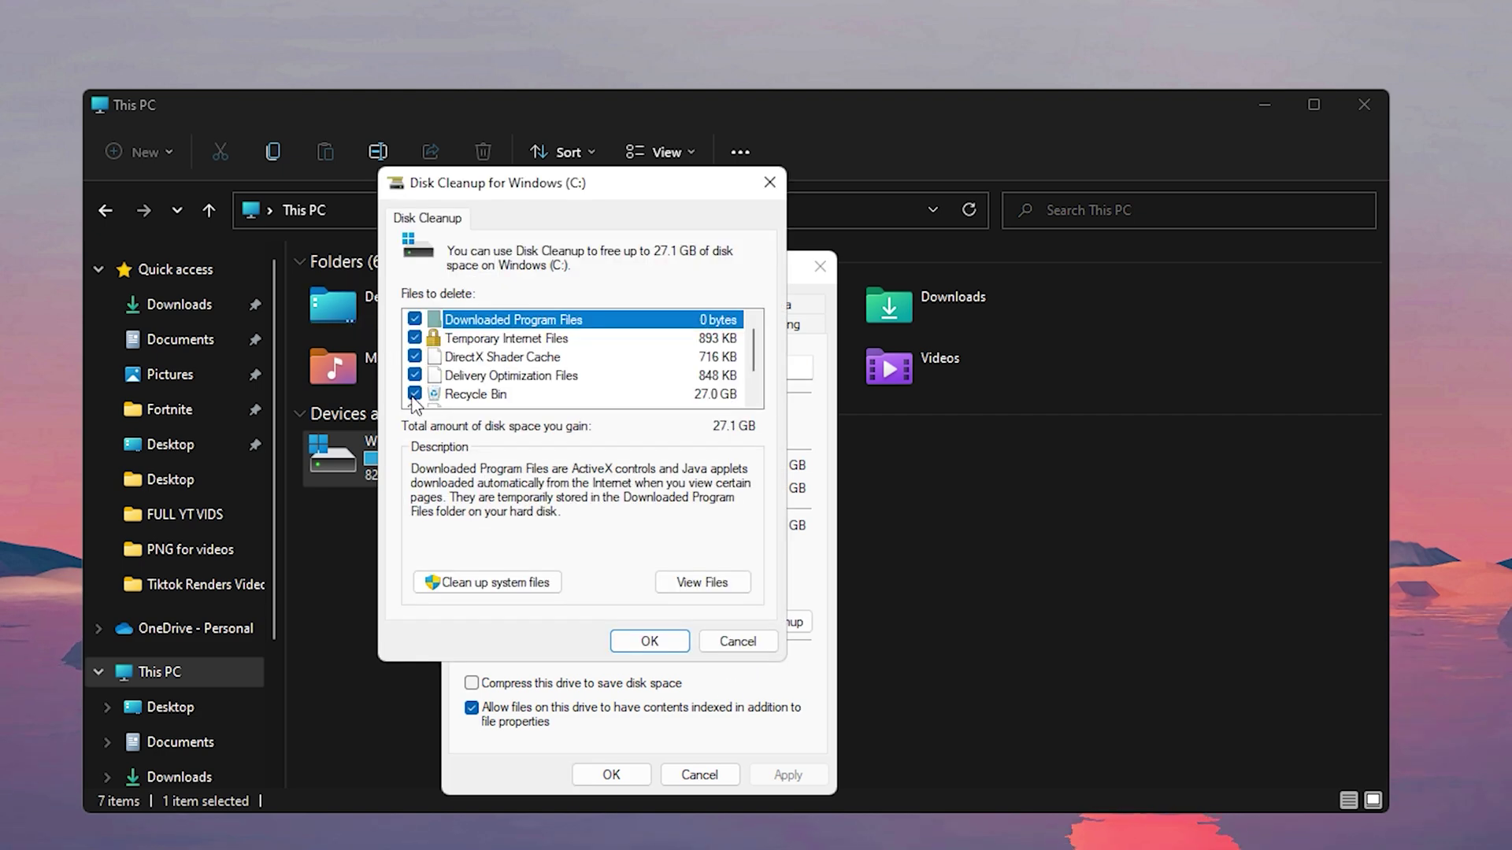
# Clean up all system file categories, about 27.2 GB, and close the drive properties
pyautogui.scroll(-1, 415, 398)
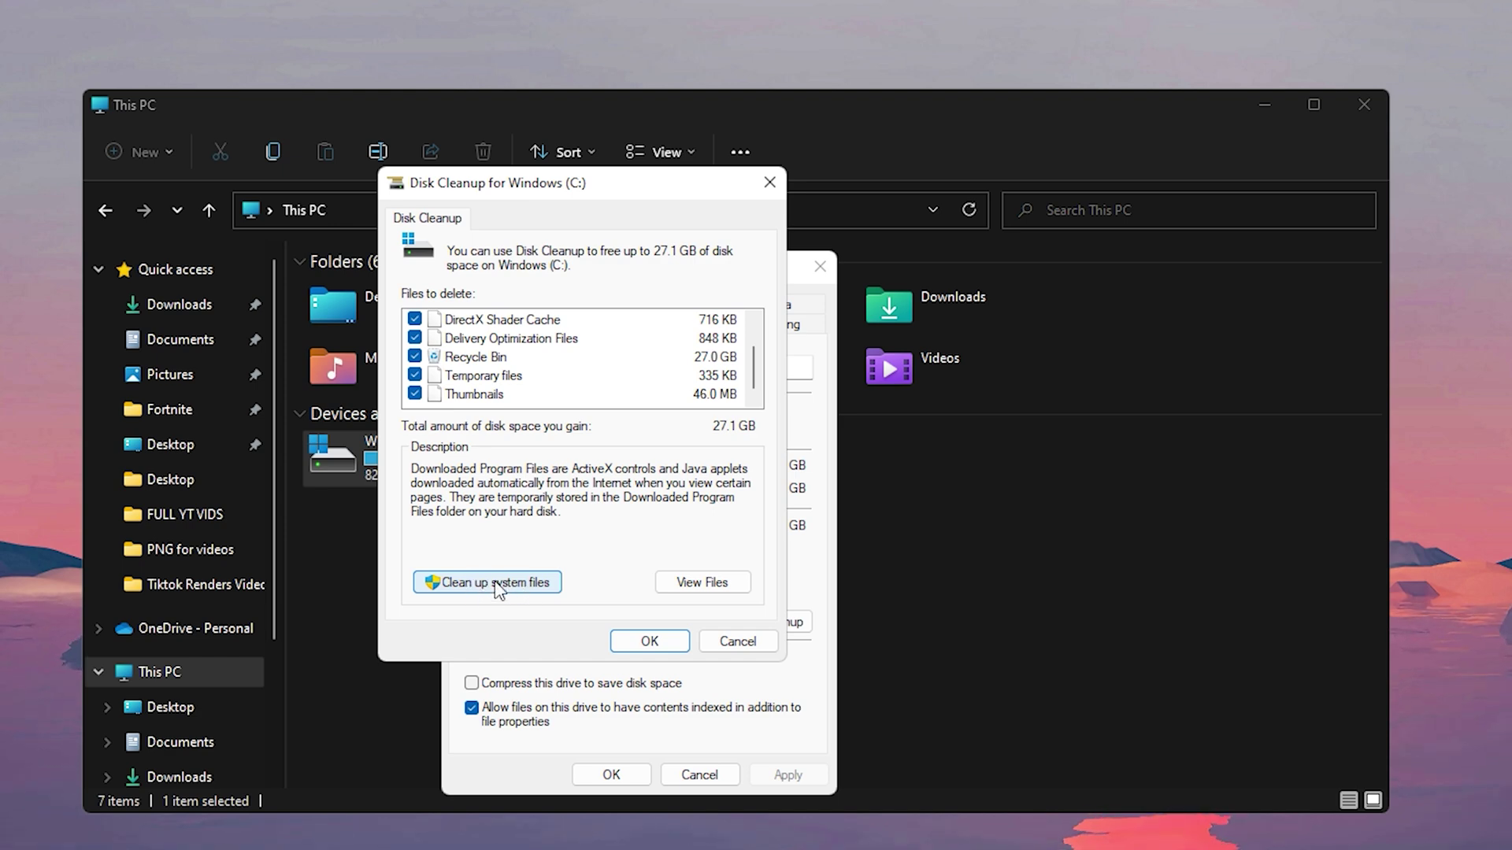
pyautogui.click(497, 590)
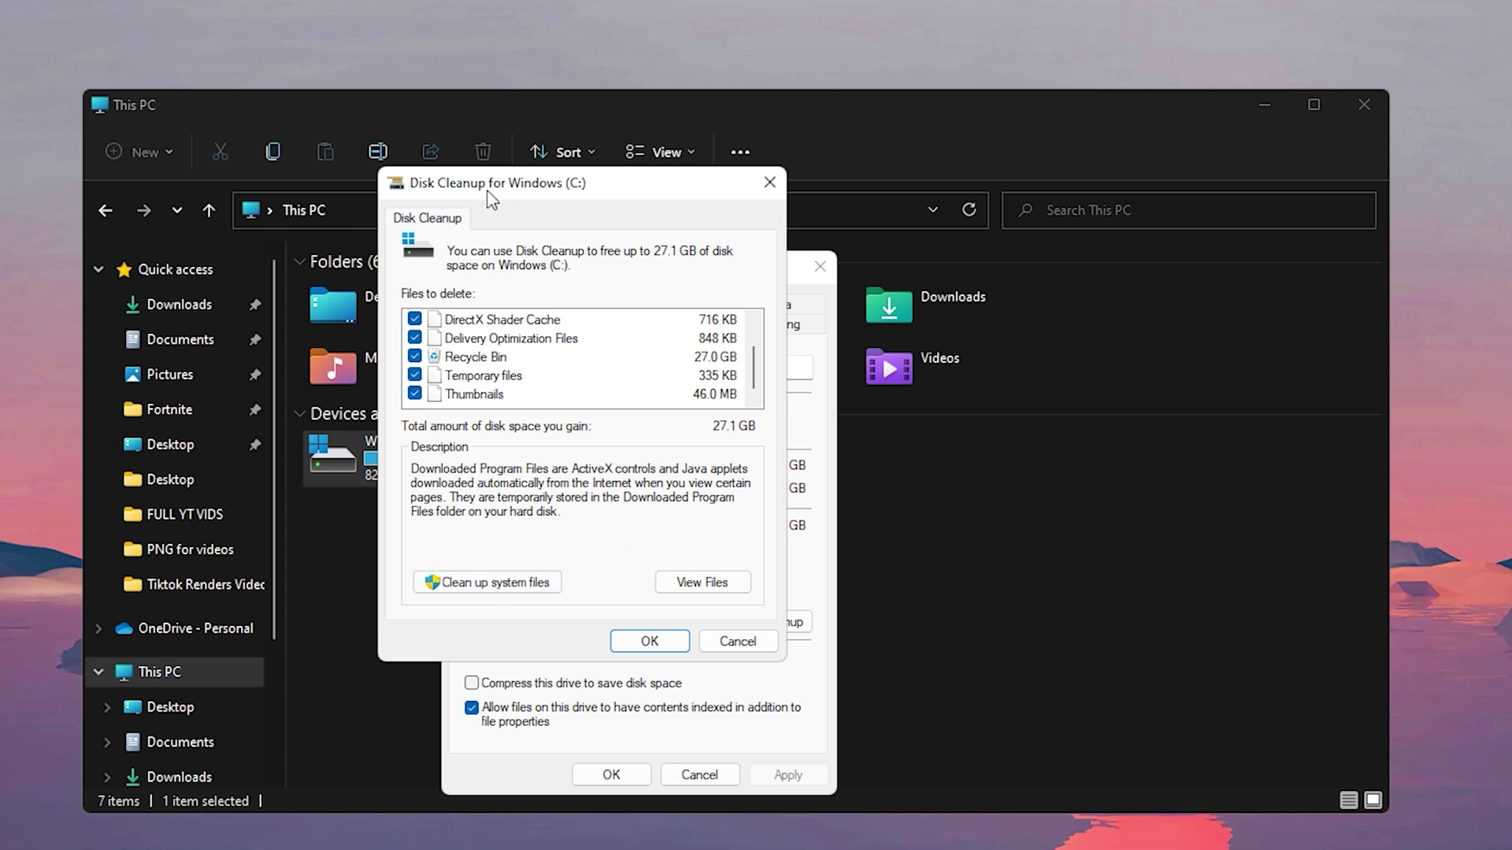
pyautogui.click(461, 584)
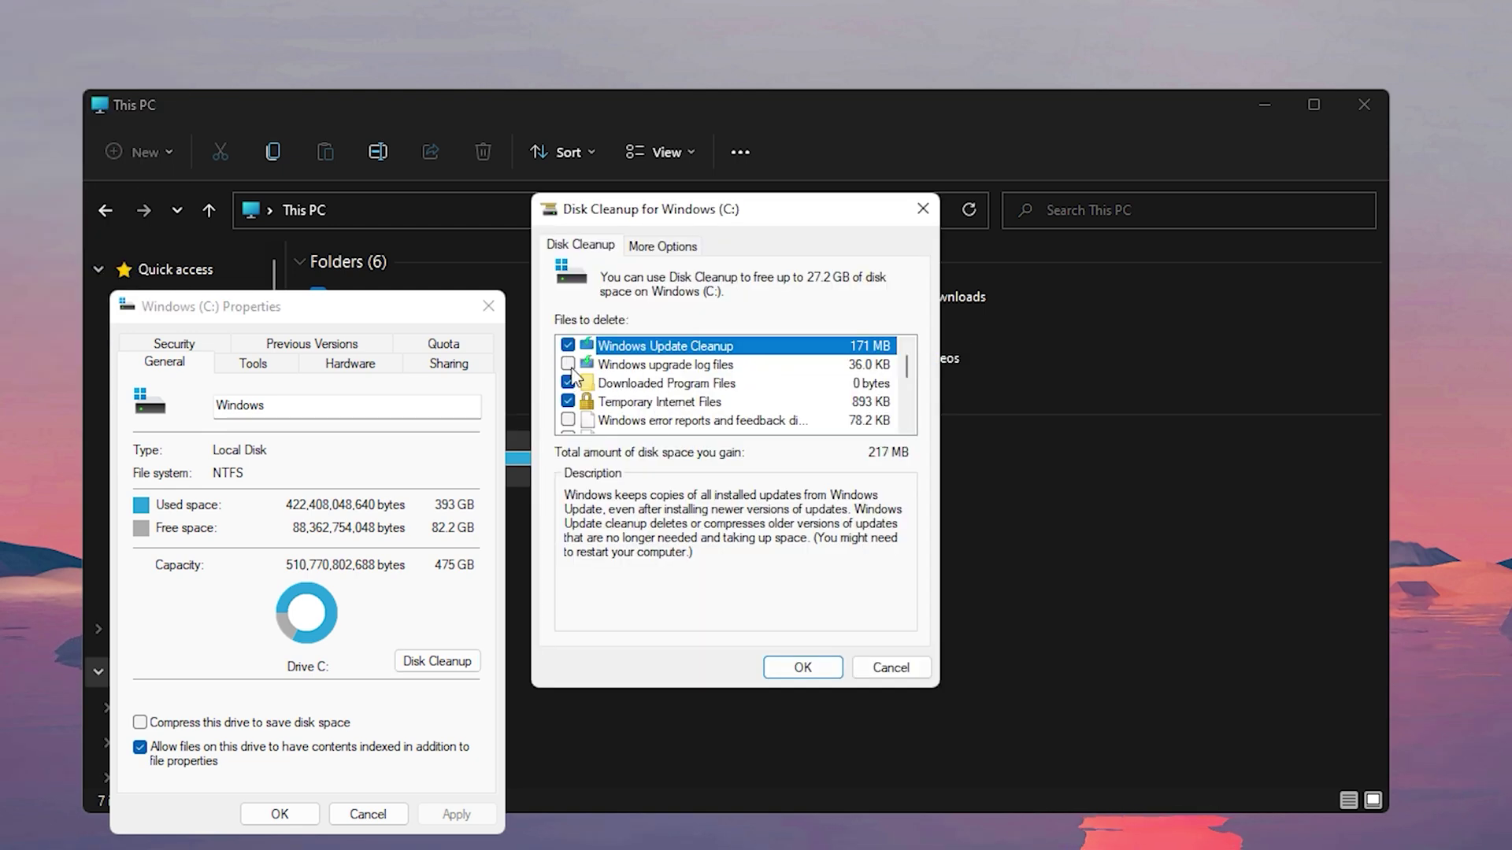
pyautogui.scroll(-5, 709, 386)
pyautogui.click(800, 666)
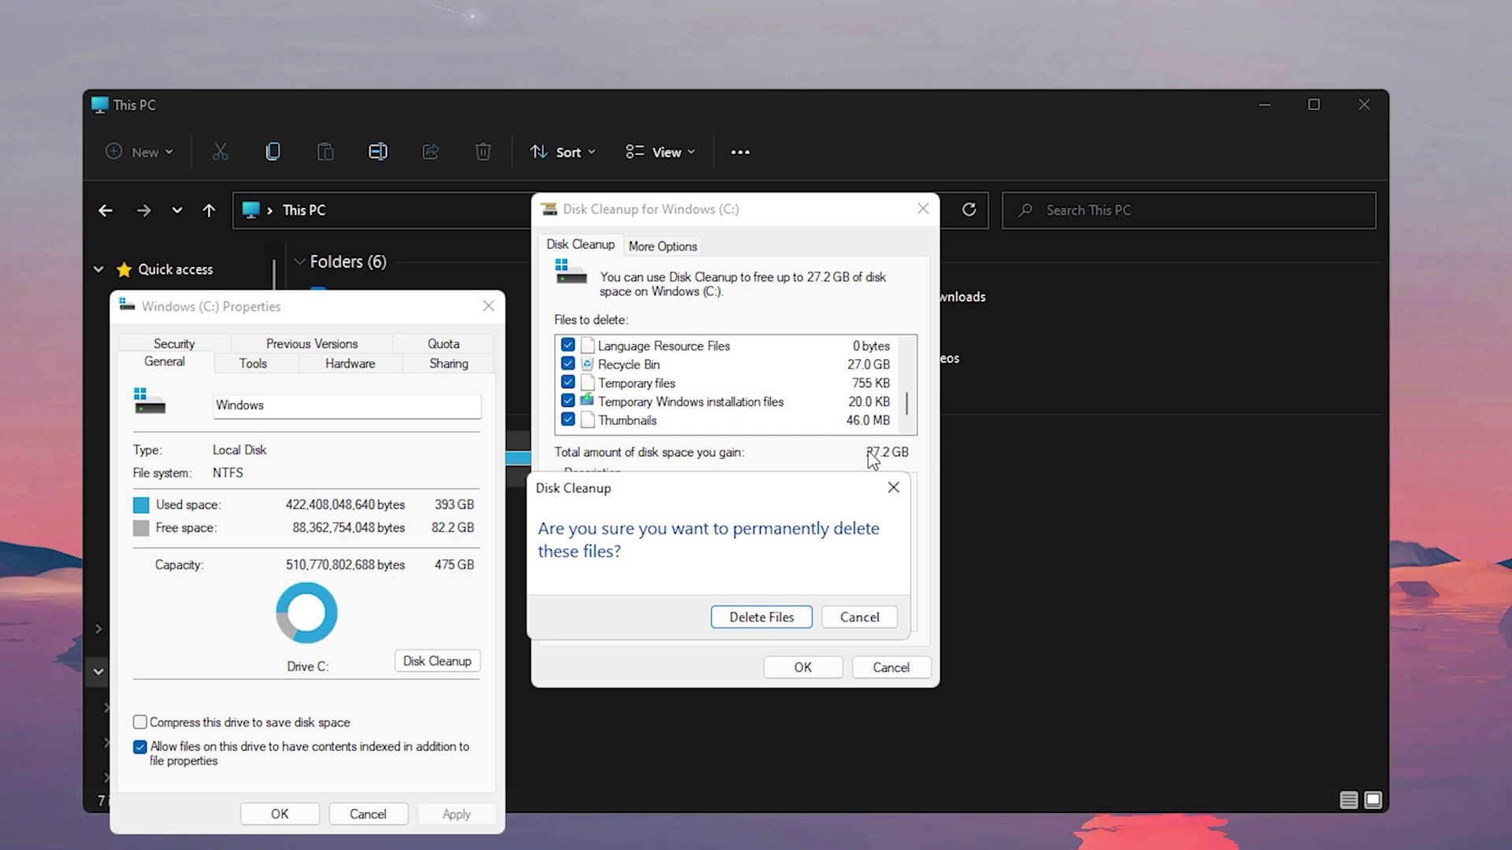
pyautogui.click(762, 617)
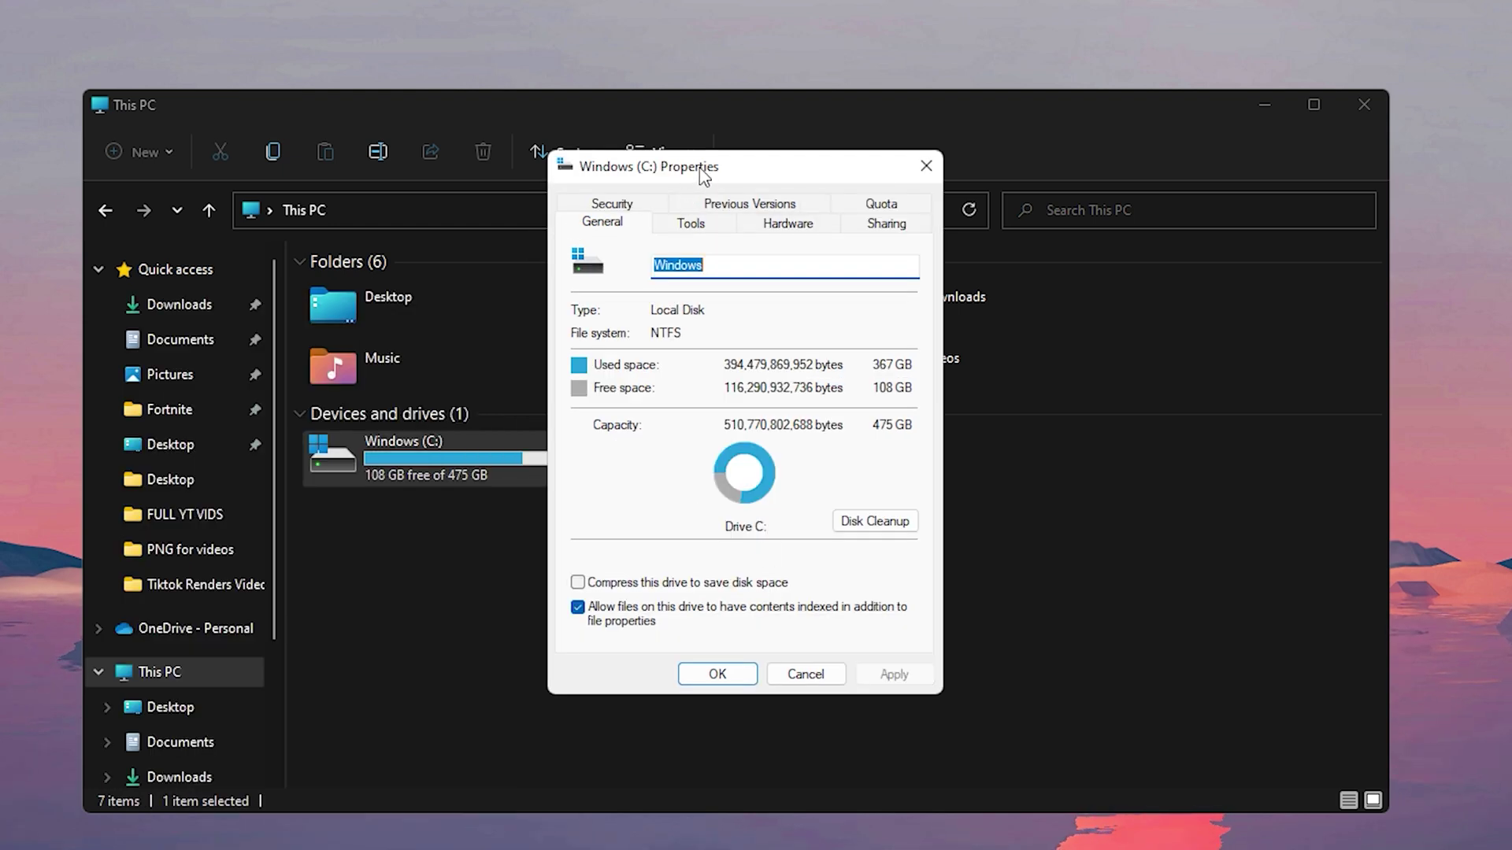
pyautogui.click(718, 674)
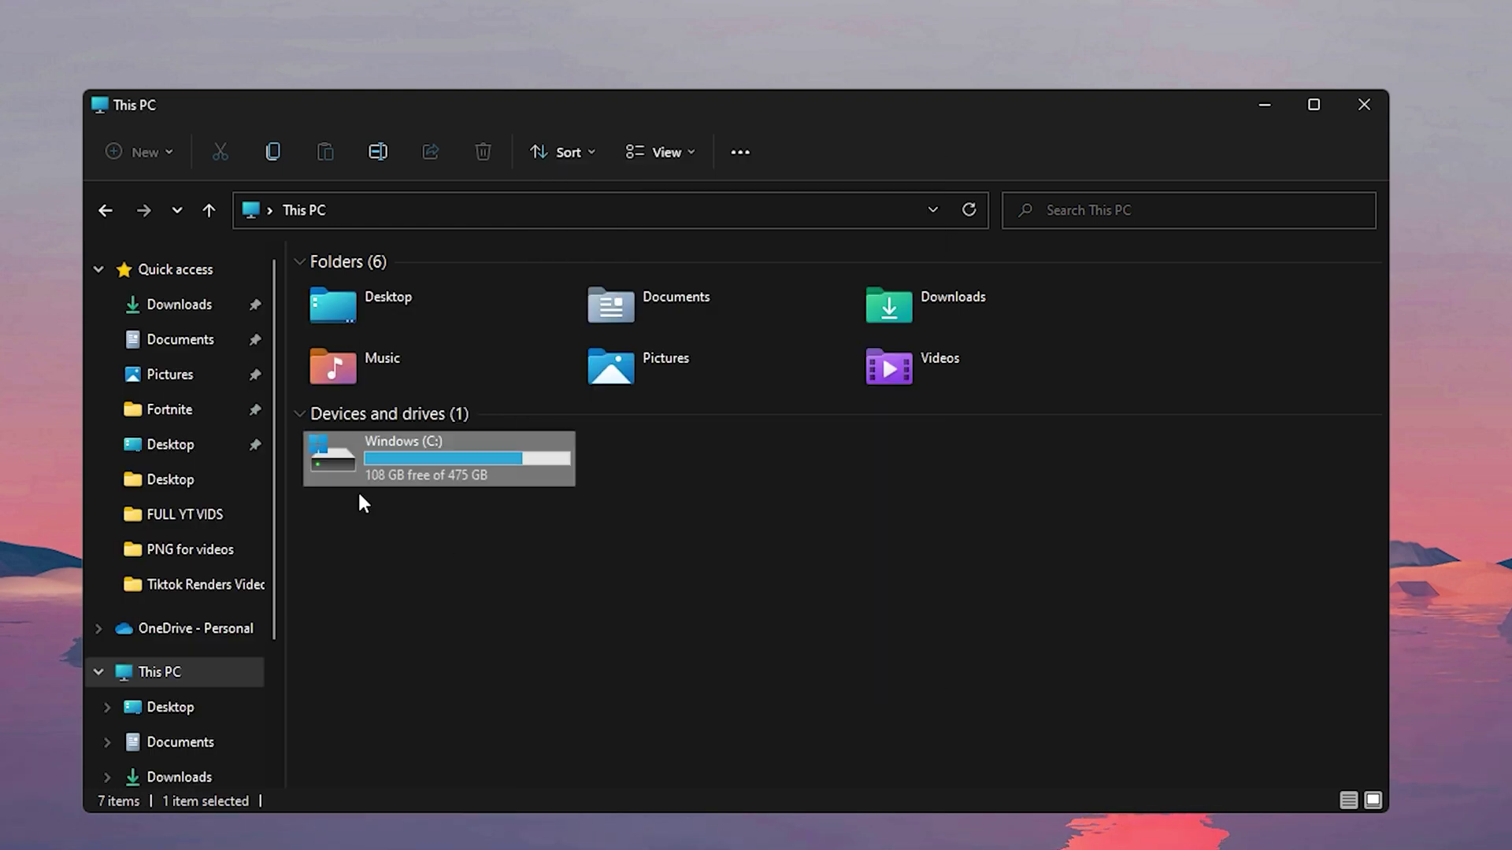
# Reopen the Windows (C:) properties to confirm 108 GB free of 475 GB
pyautogui.click(762, 746)
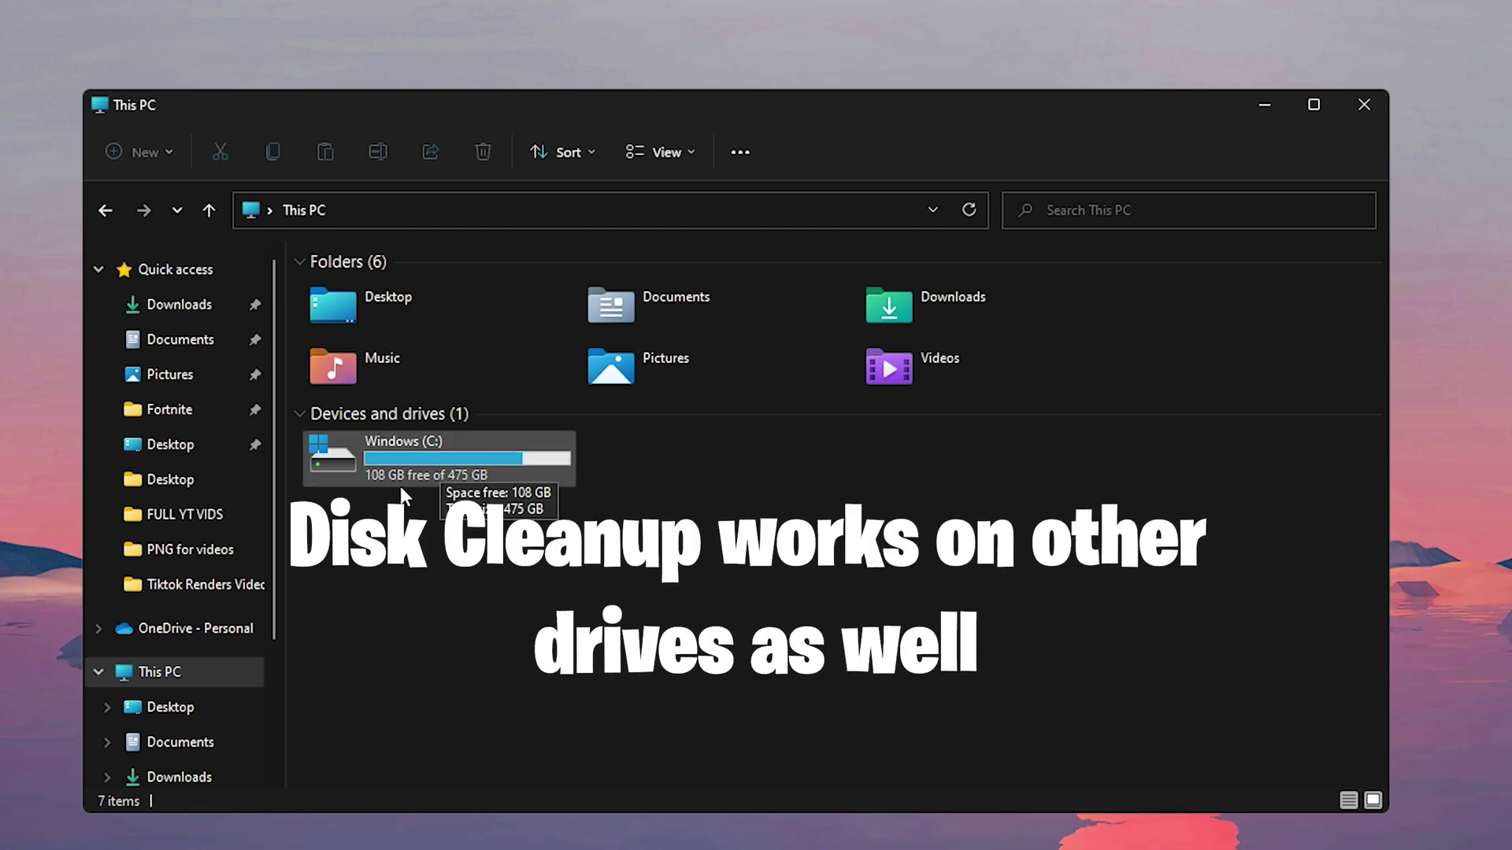
pyautogui.rightClick(459, 462)
pyautogui.click(519, 708)
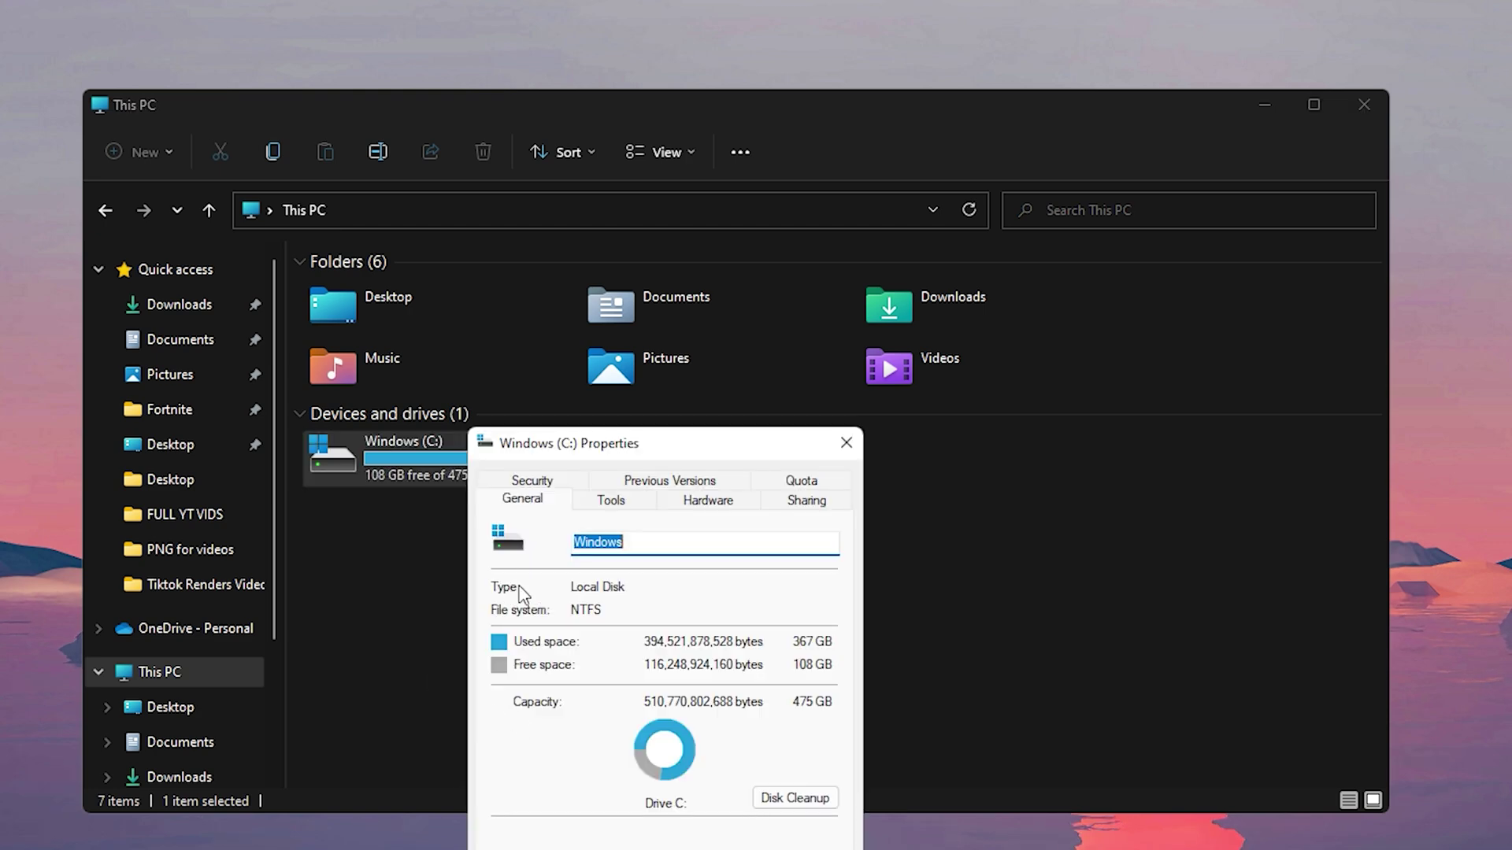
pyautogui.moveTo(654, 448); pyautogui.dragTo(652, 265)
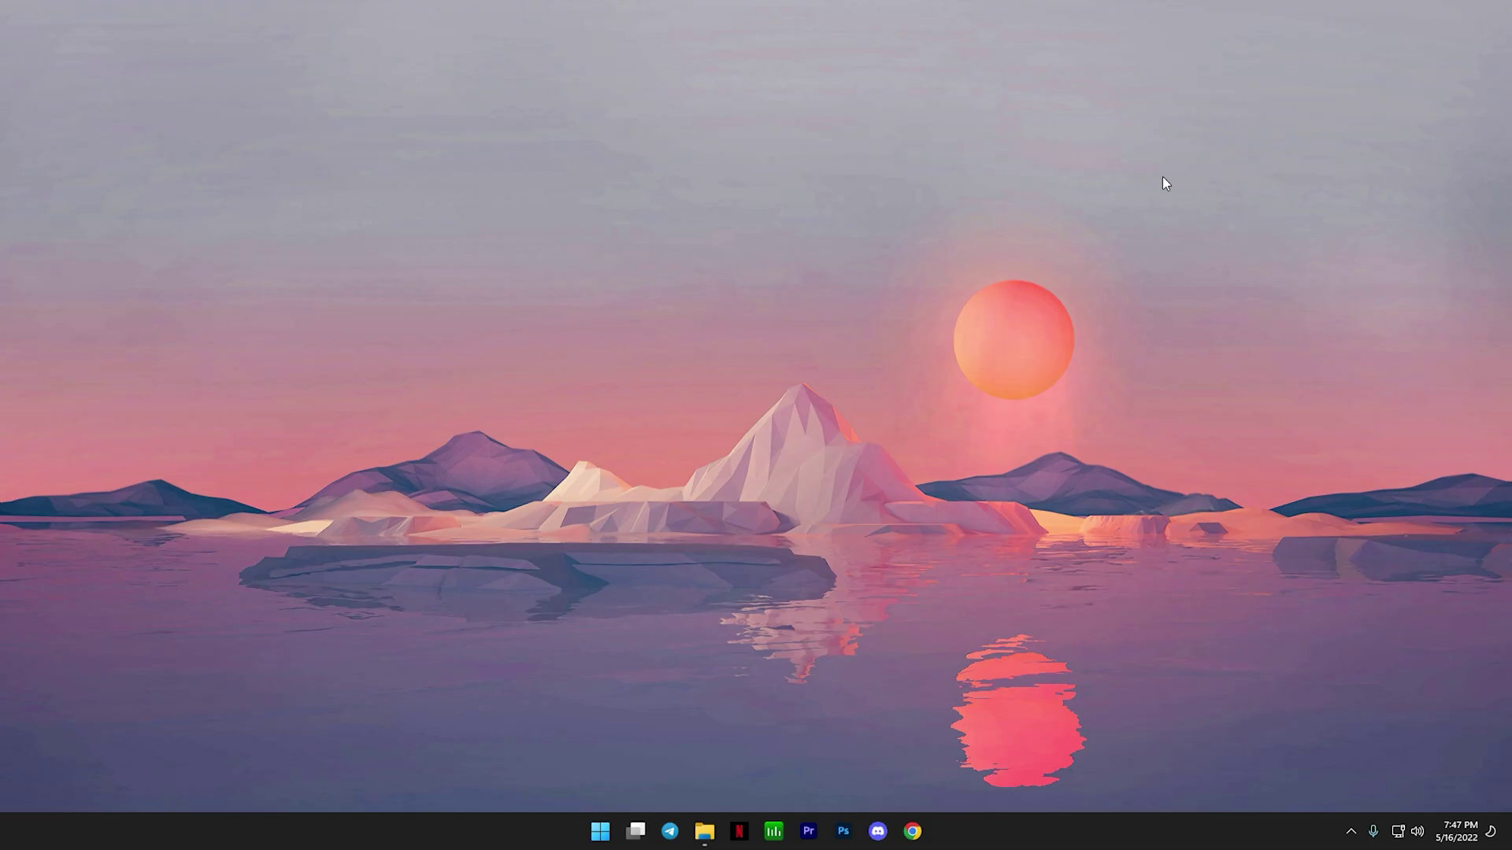
# Launch Defragment and Optimize Drives by searching 'optimize' and select Windows (C:)
pyautogui.press('super')
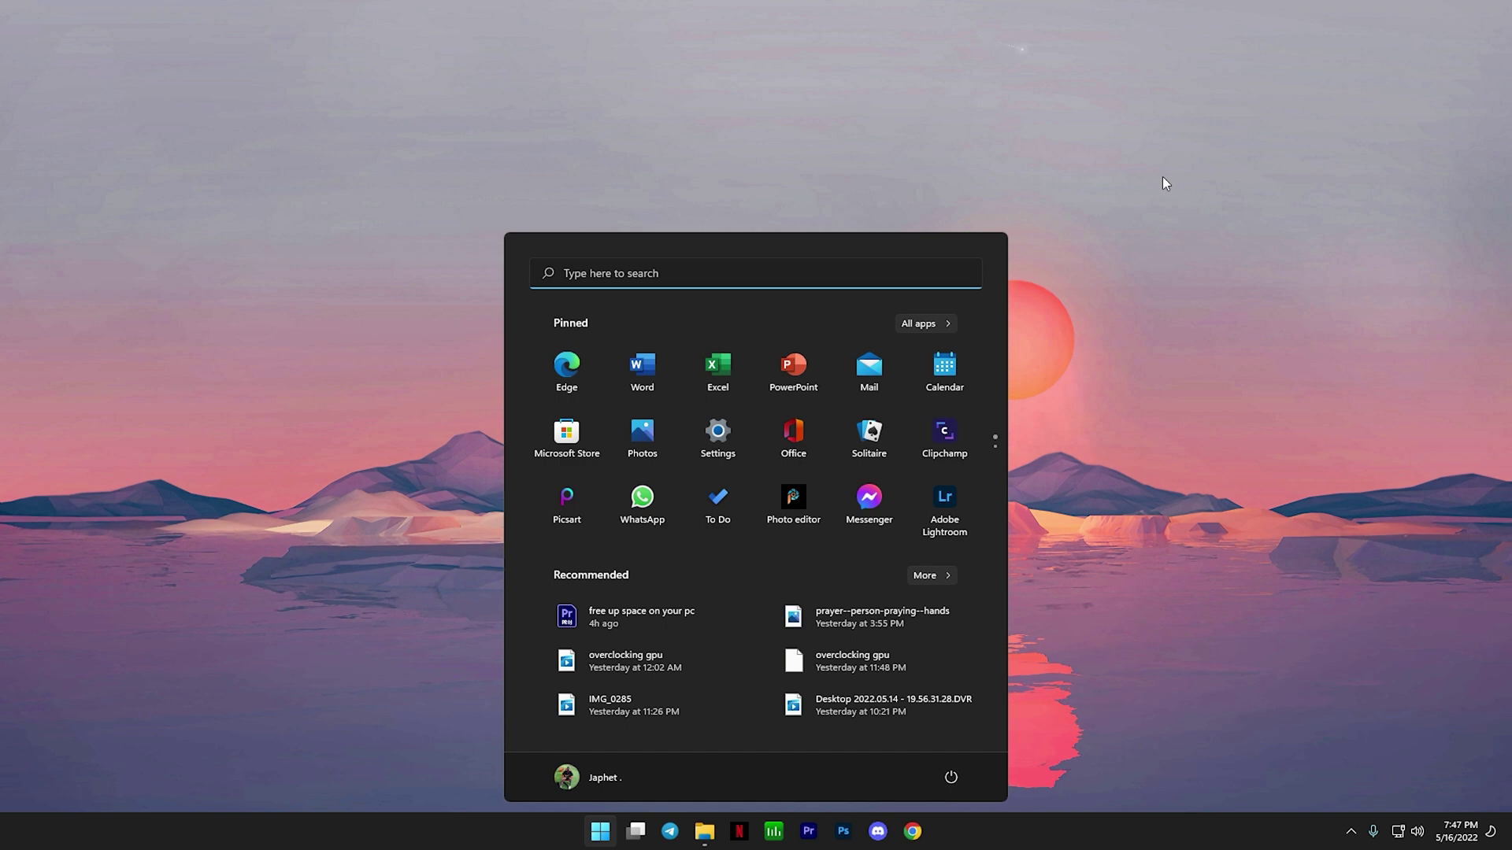
pyautogui.write('optimize')
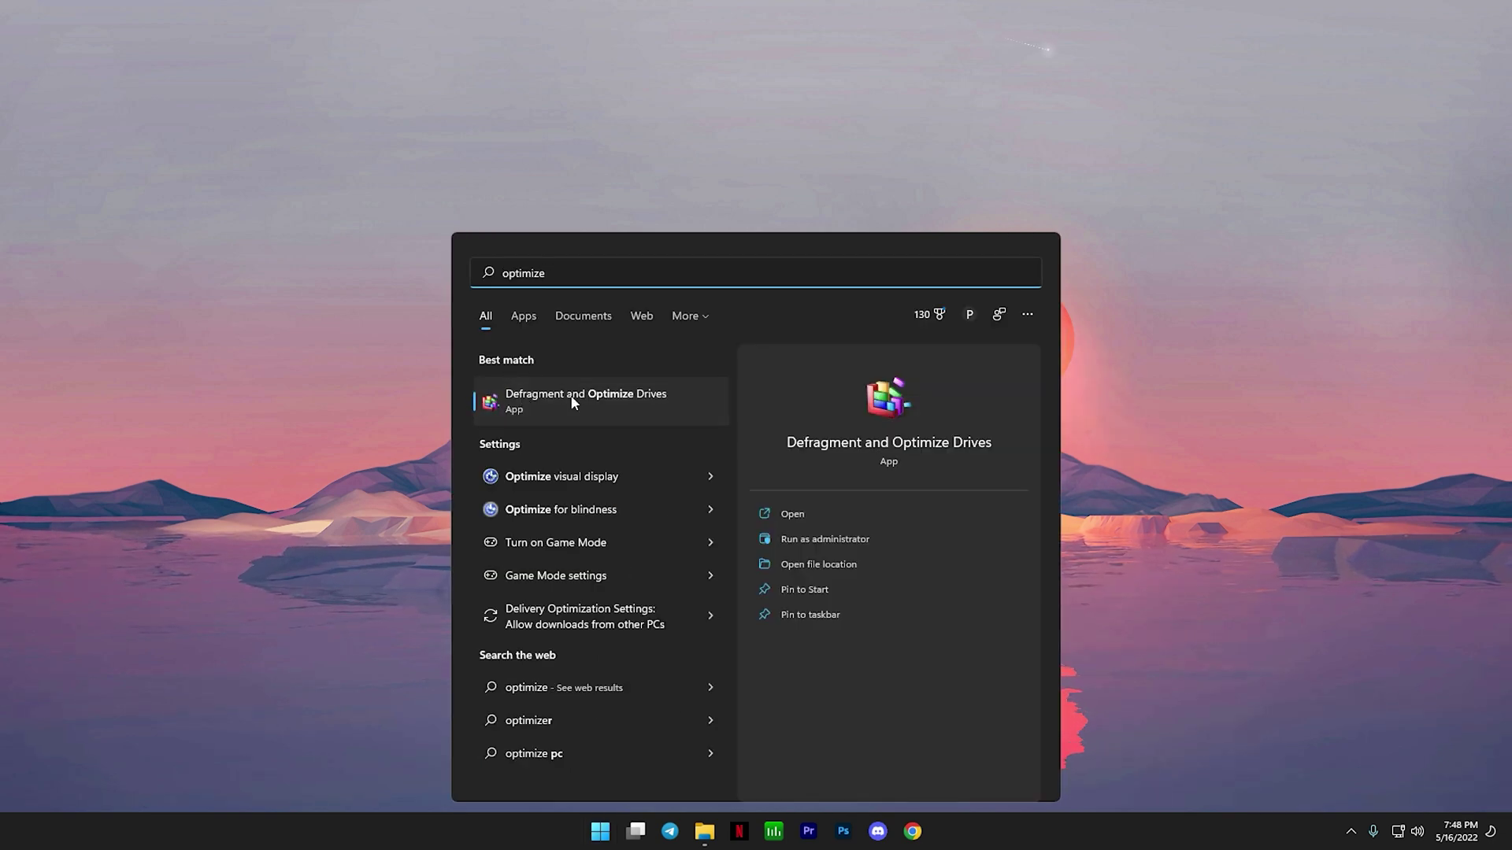
pyautogui.click(641, 402)
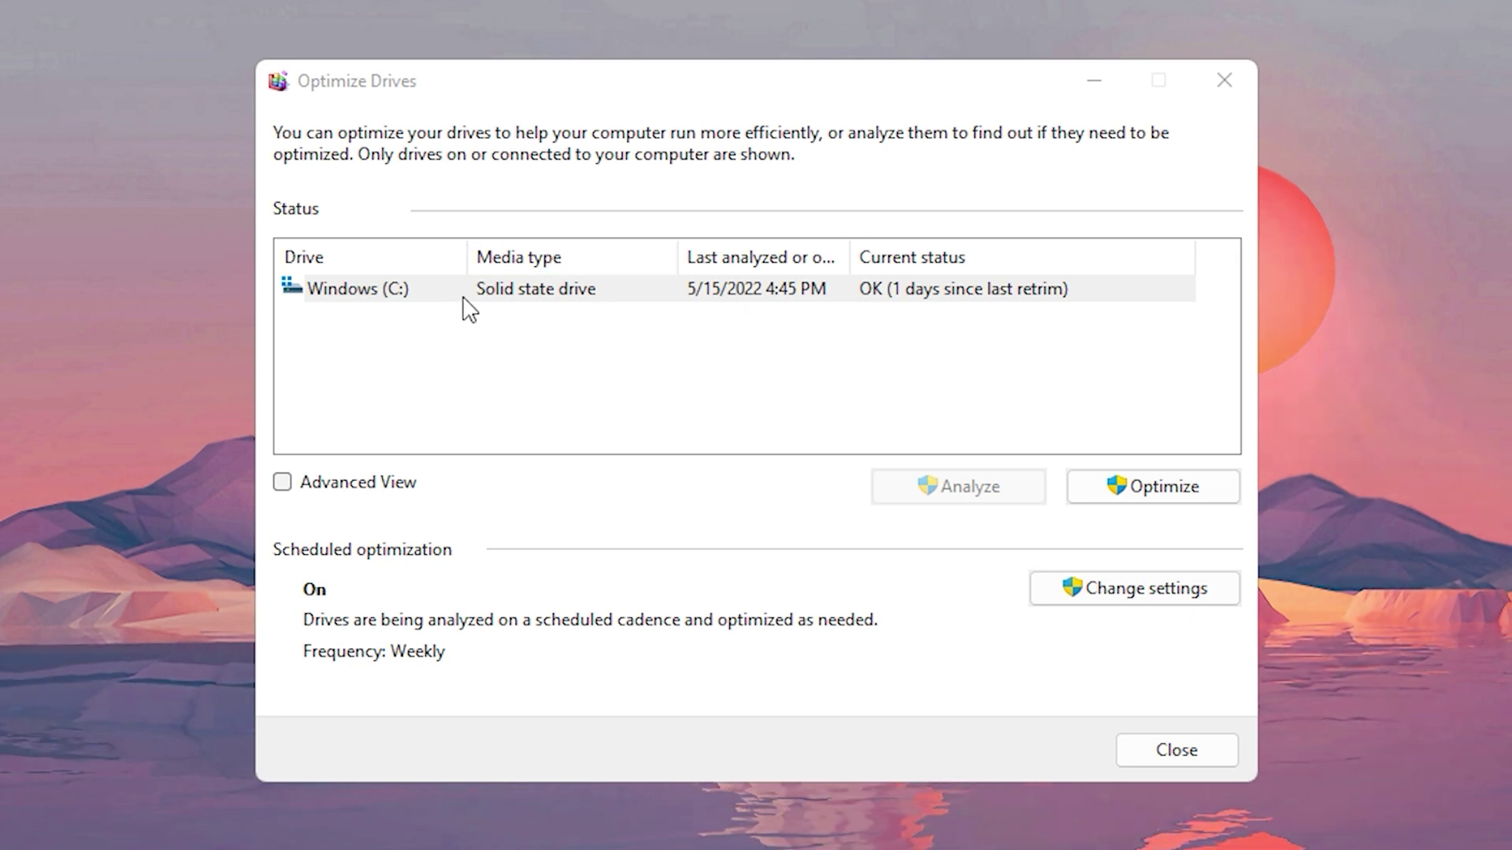
pyautogui.click(501, 295)
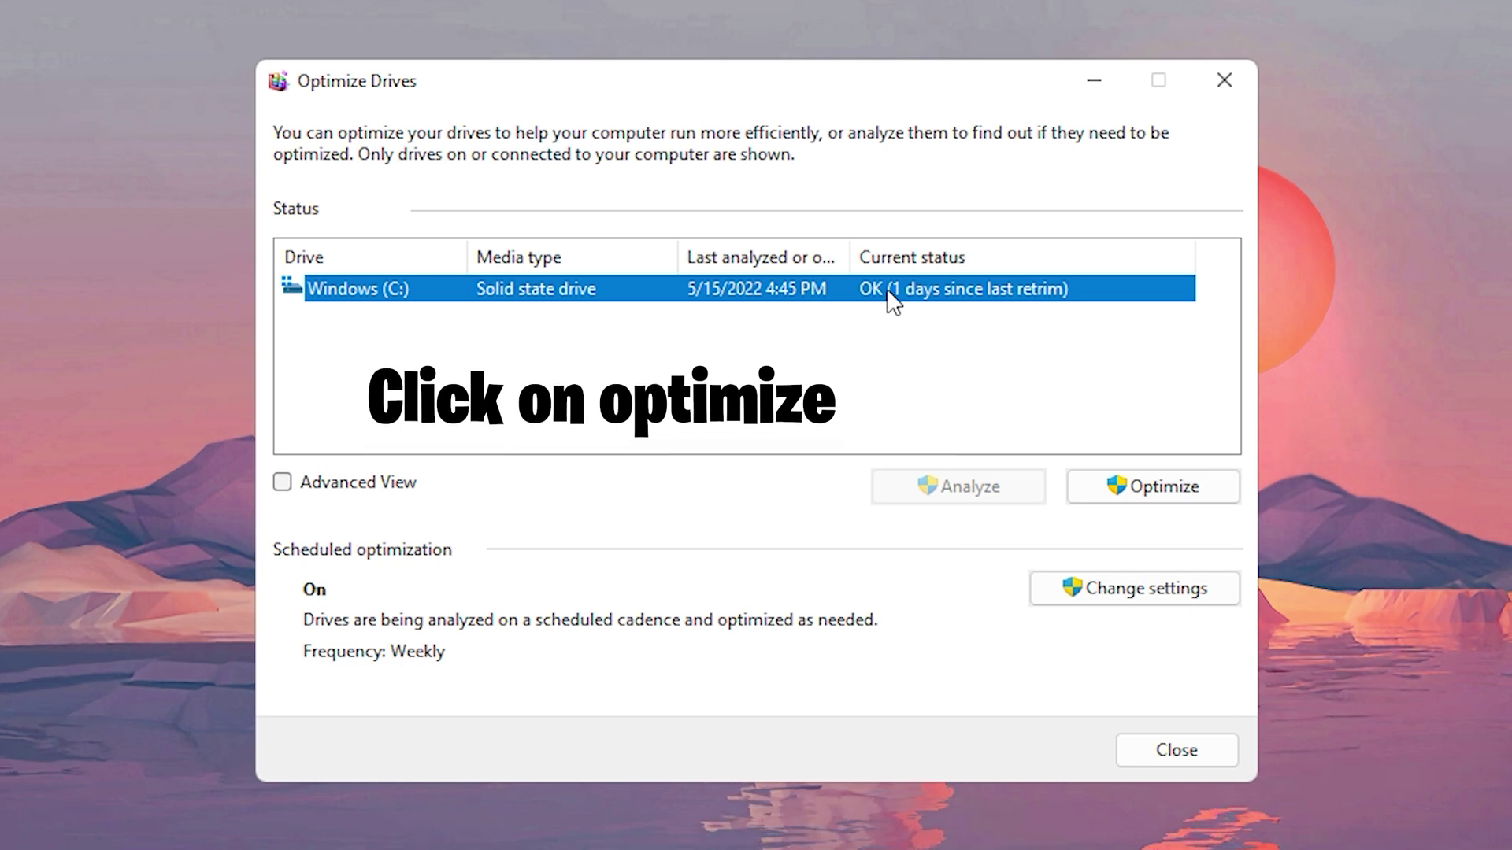
# Optimize Windows (C:) to read 0 days since last retrim, then close the tool
pyautogui.click(1103, 480)
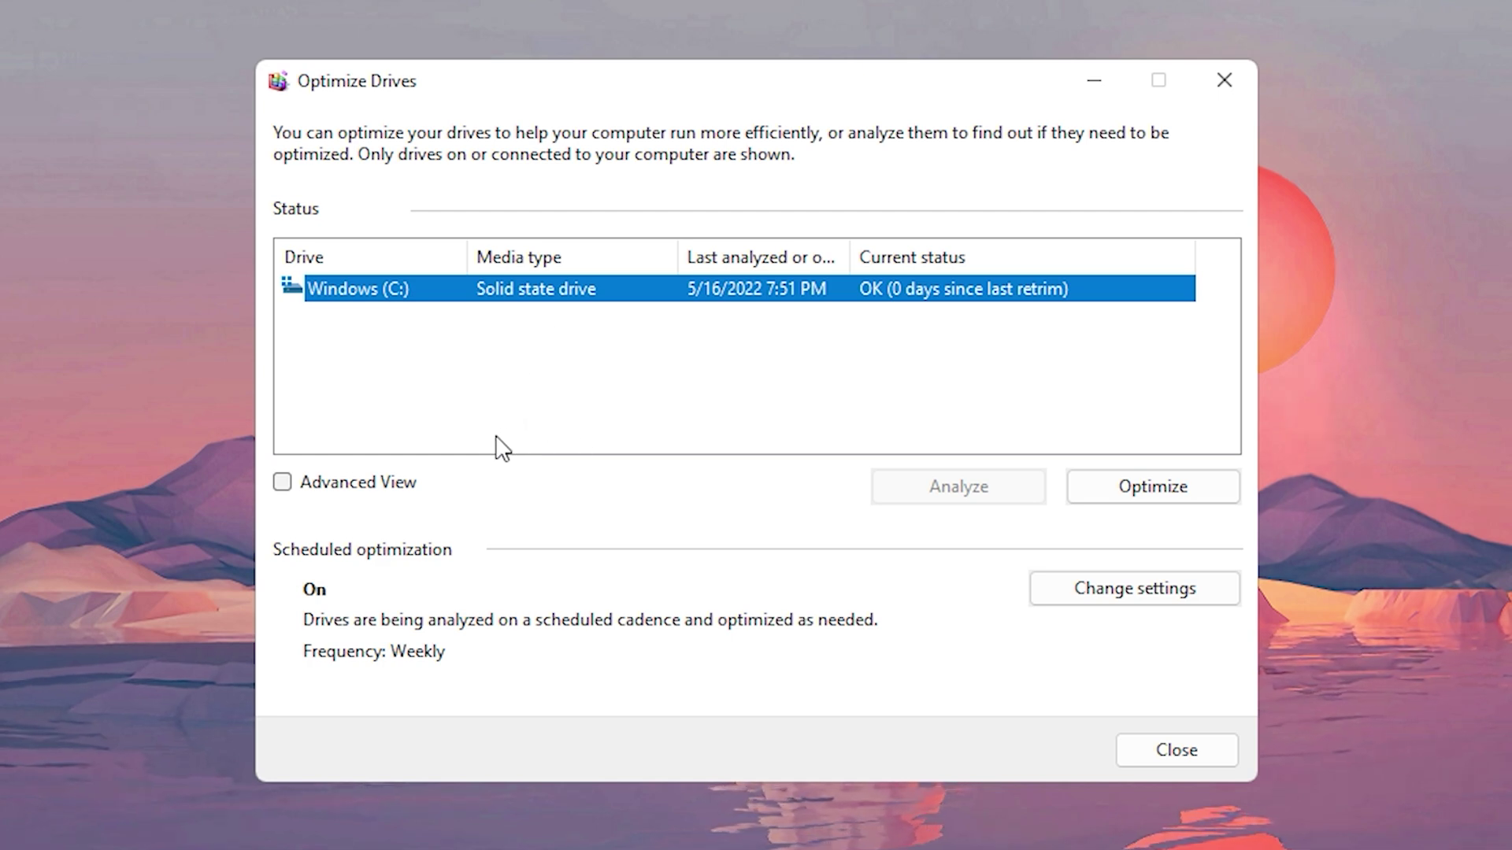
pyautogui.click(1148, 756)
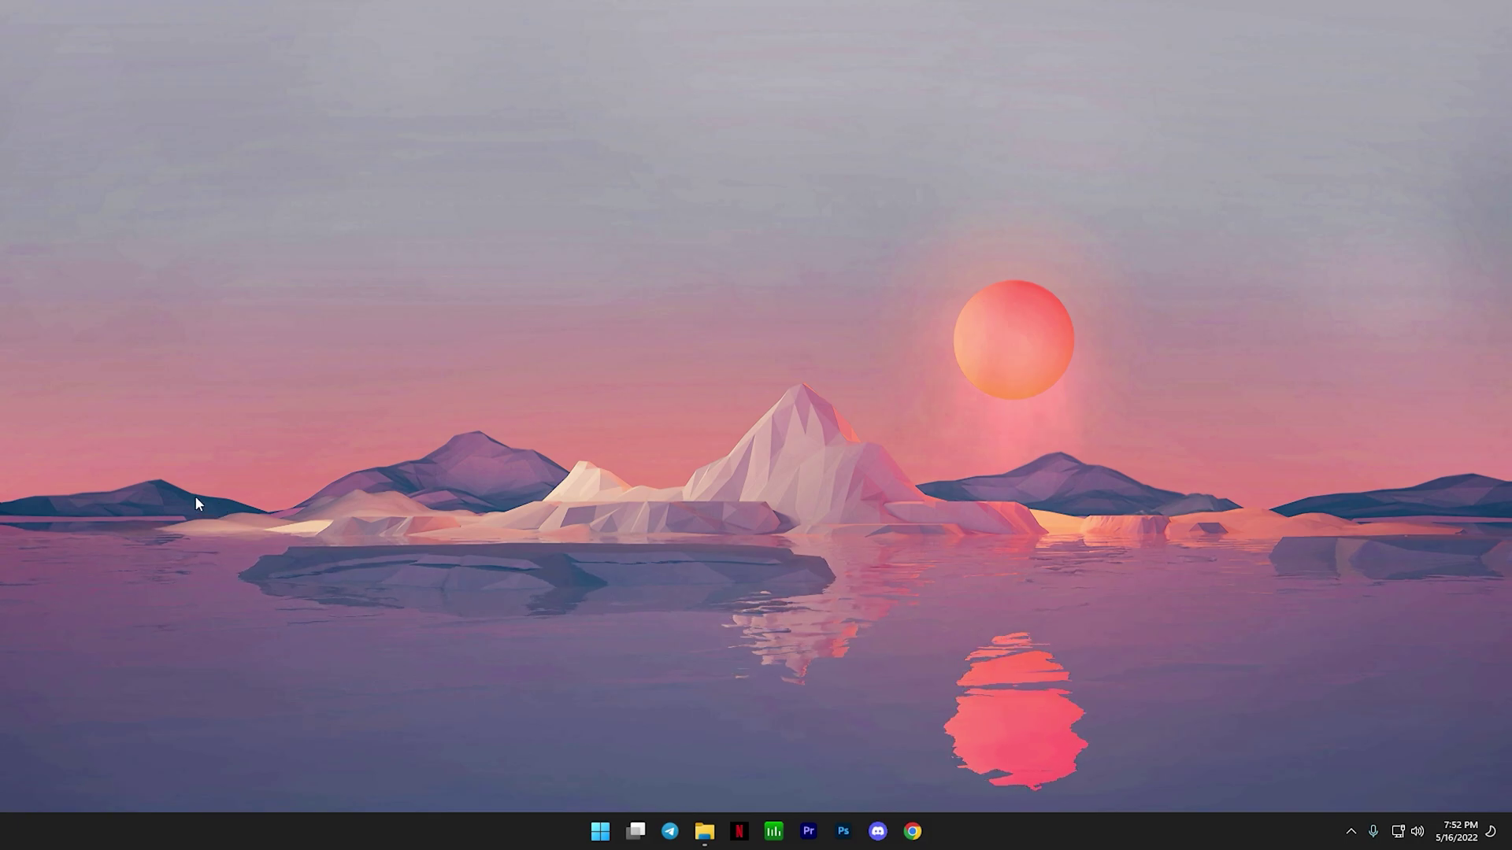
# Open the user's %temp% folder from the Run prompt and look over its contents
pyautogui.press('super+r')
pyautogui.write('%te')
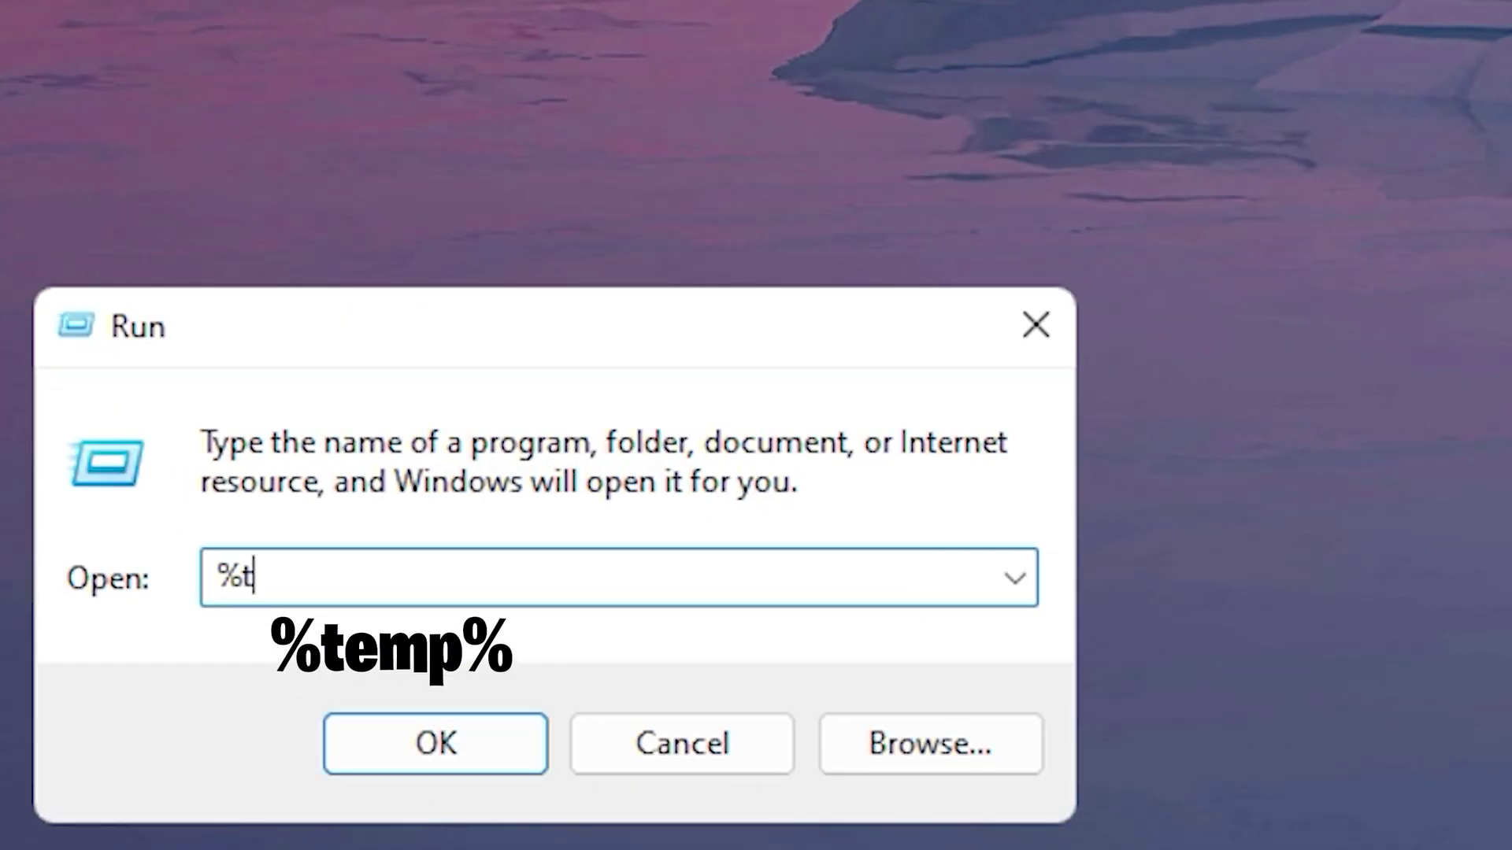
pyautogui.write('mp%')
pyautogui.press('Return')
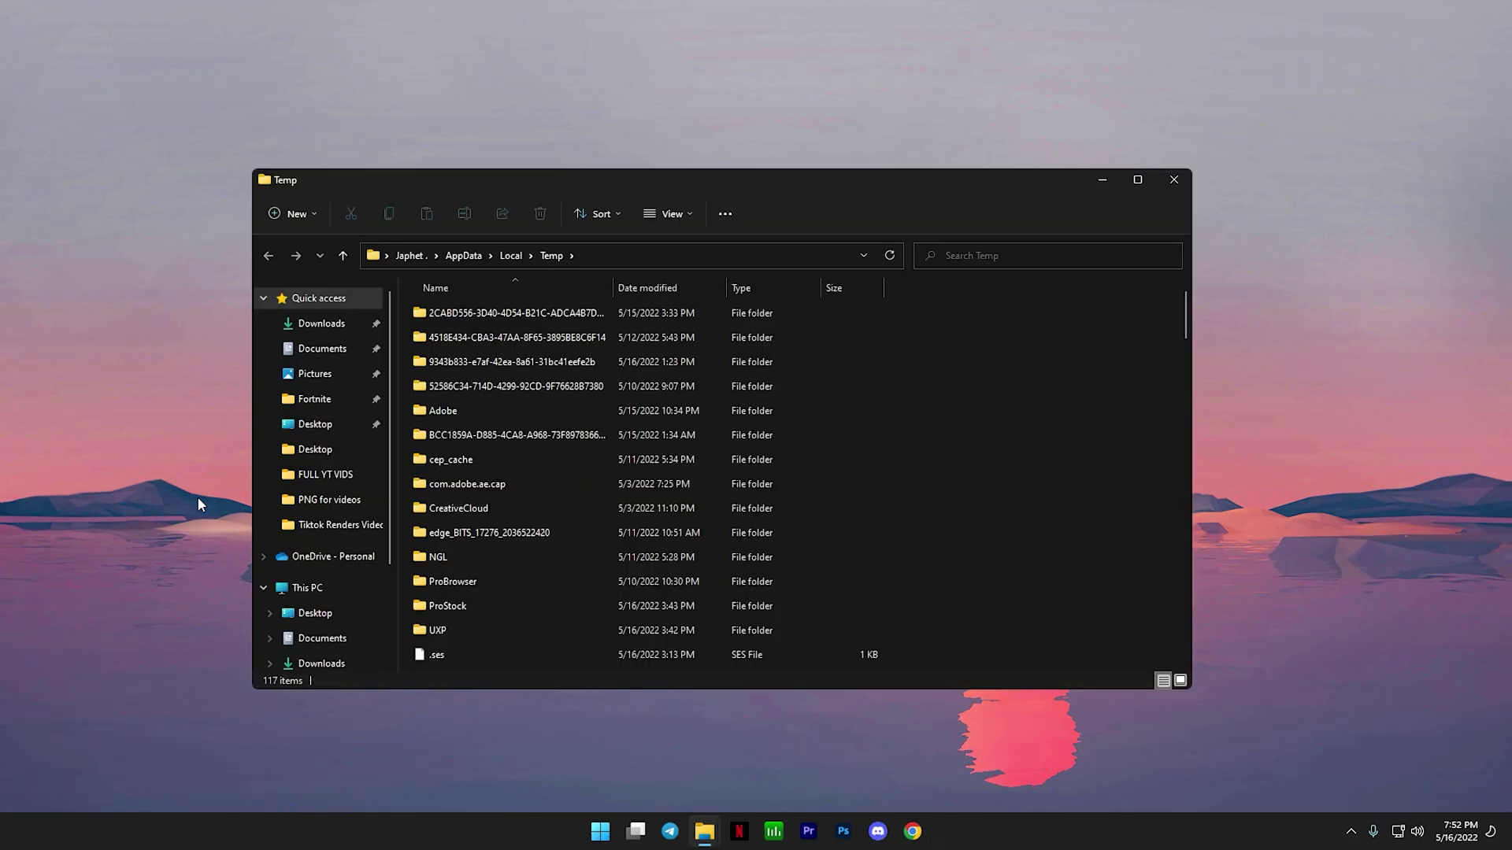
pyautogui.scroll(-20, 745, 518)
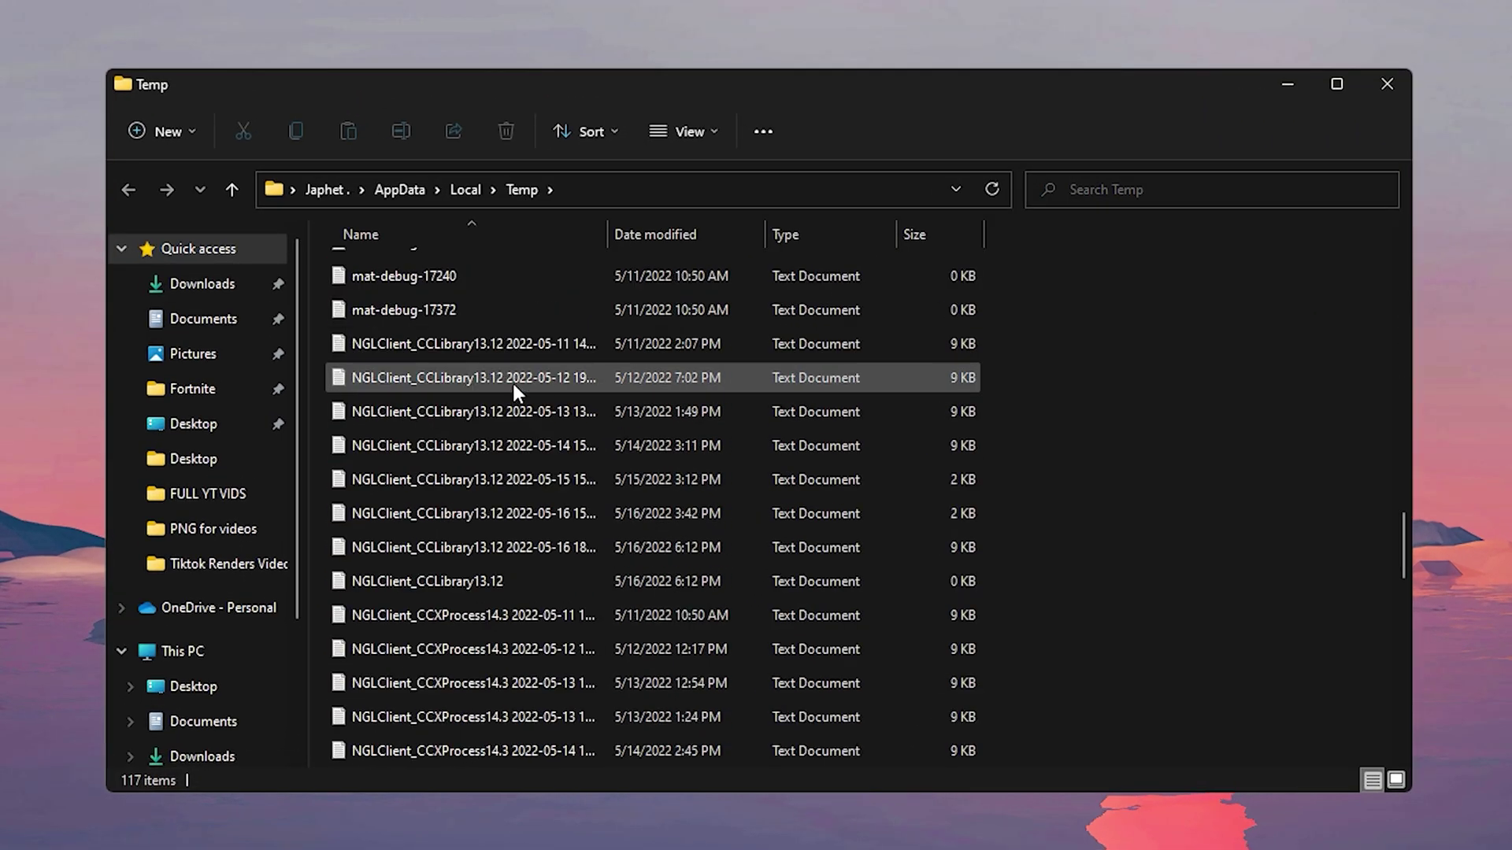
pyautogui.scroll(-5, 422, 381)
pyautogui.scroll(15, 422, 378)
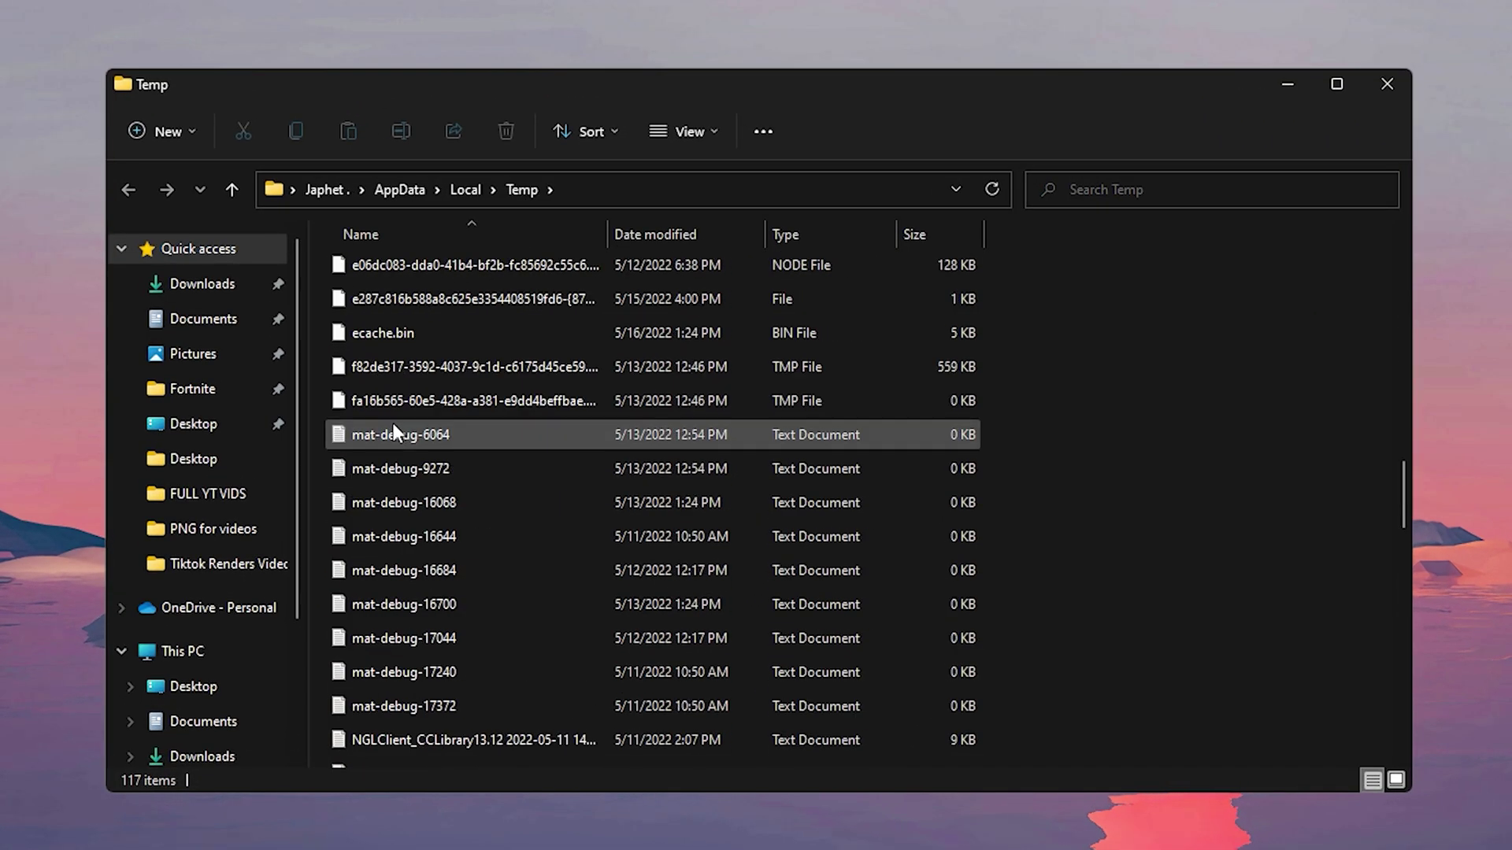
# Delete all Temp items, skipping the five in use, then close the folder
pyautogui.click(426, 405)
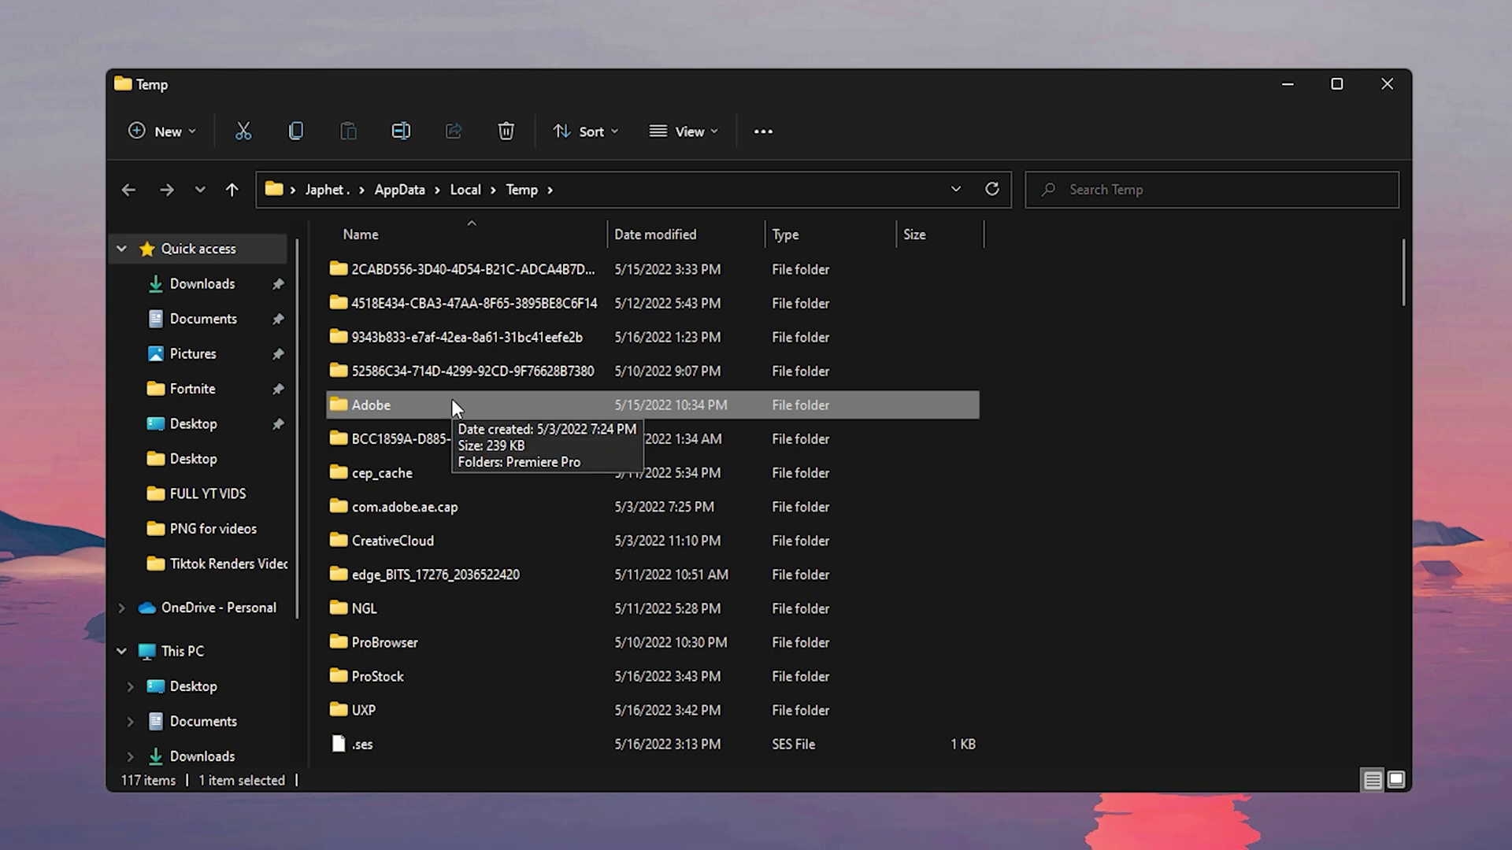
pyautogui.hotkey('ctrl', 'a')
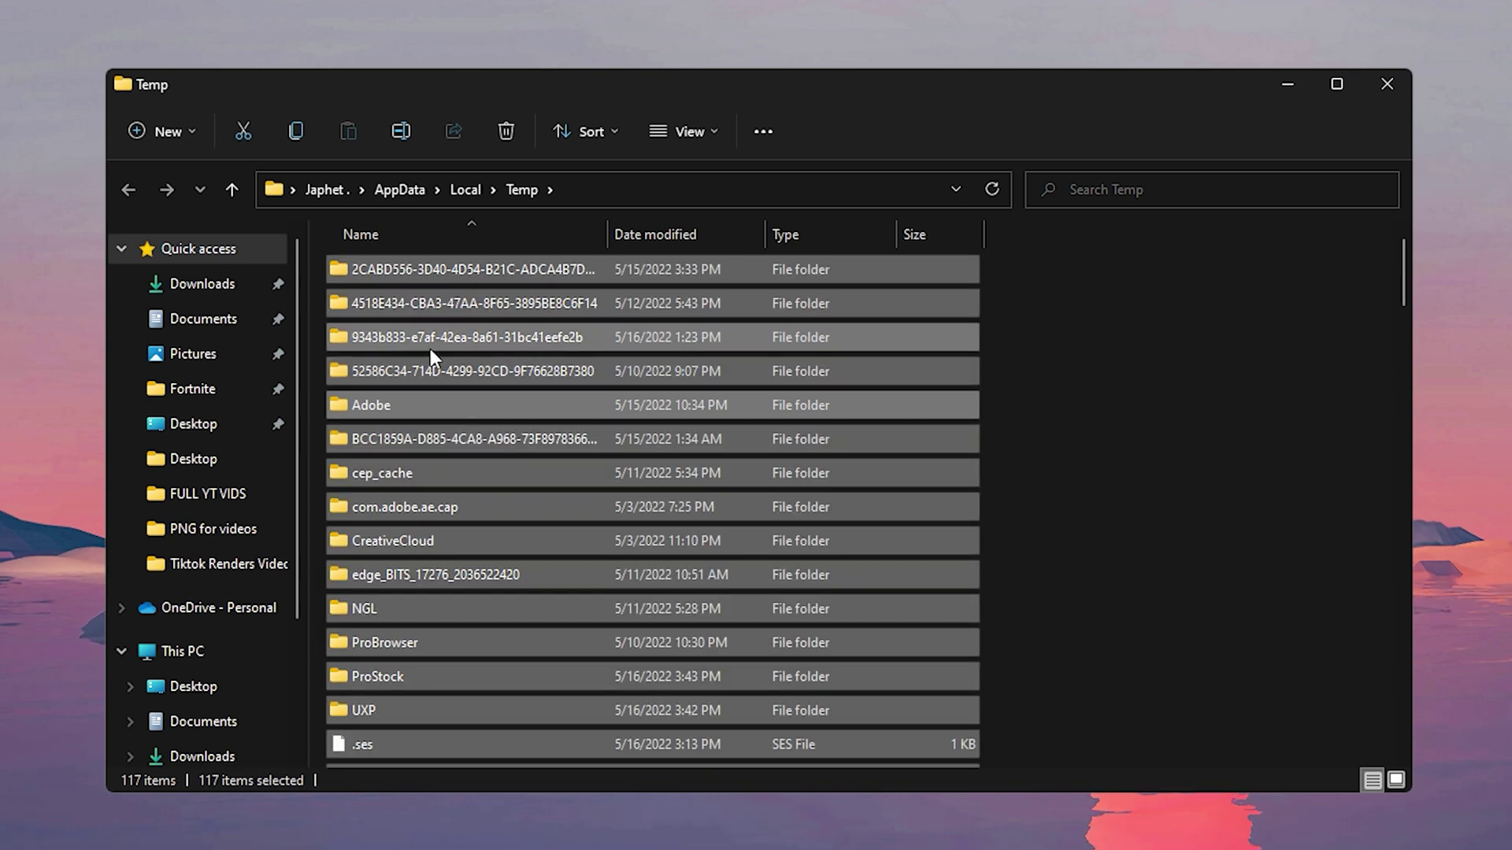
pyautogui.click(491, 139)
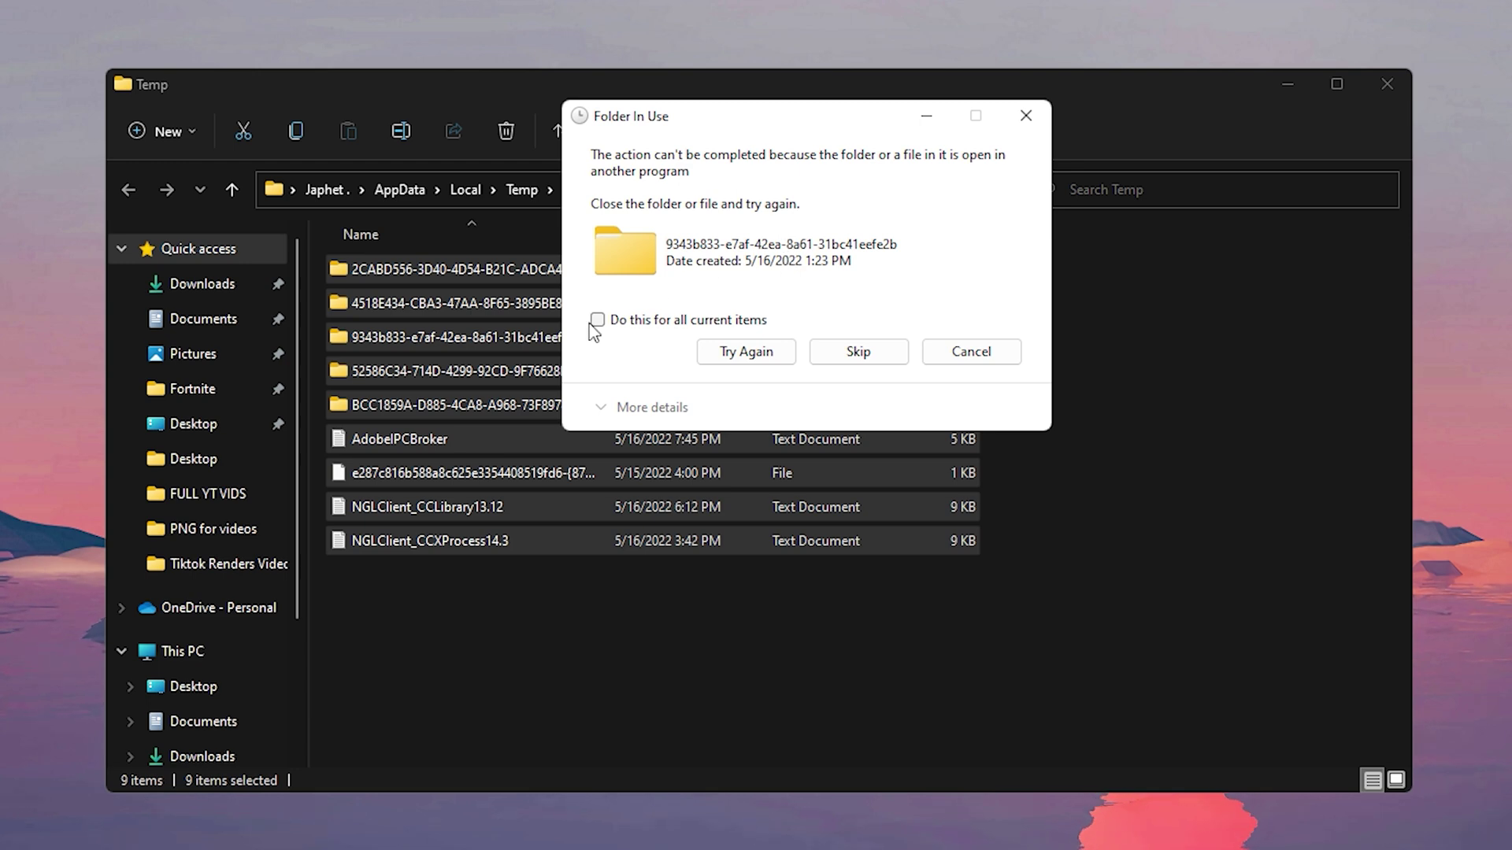
pyautogui.click(829, 354)
pyautogui.click(750, 305)
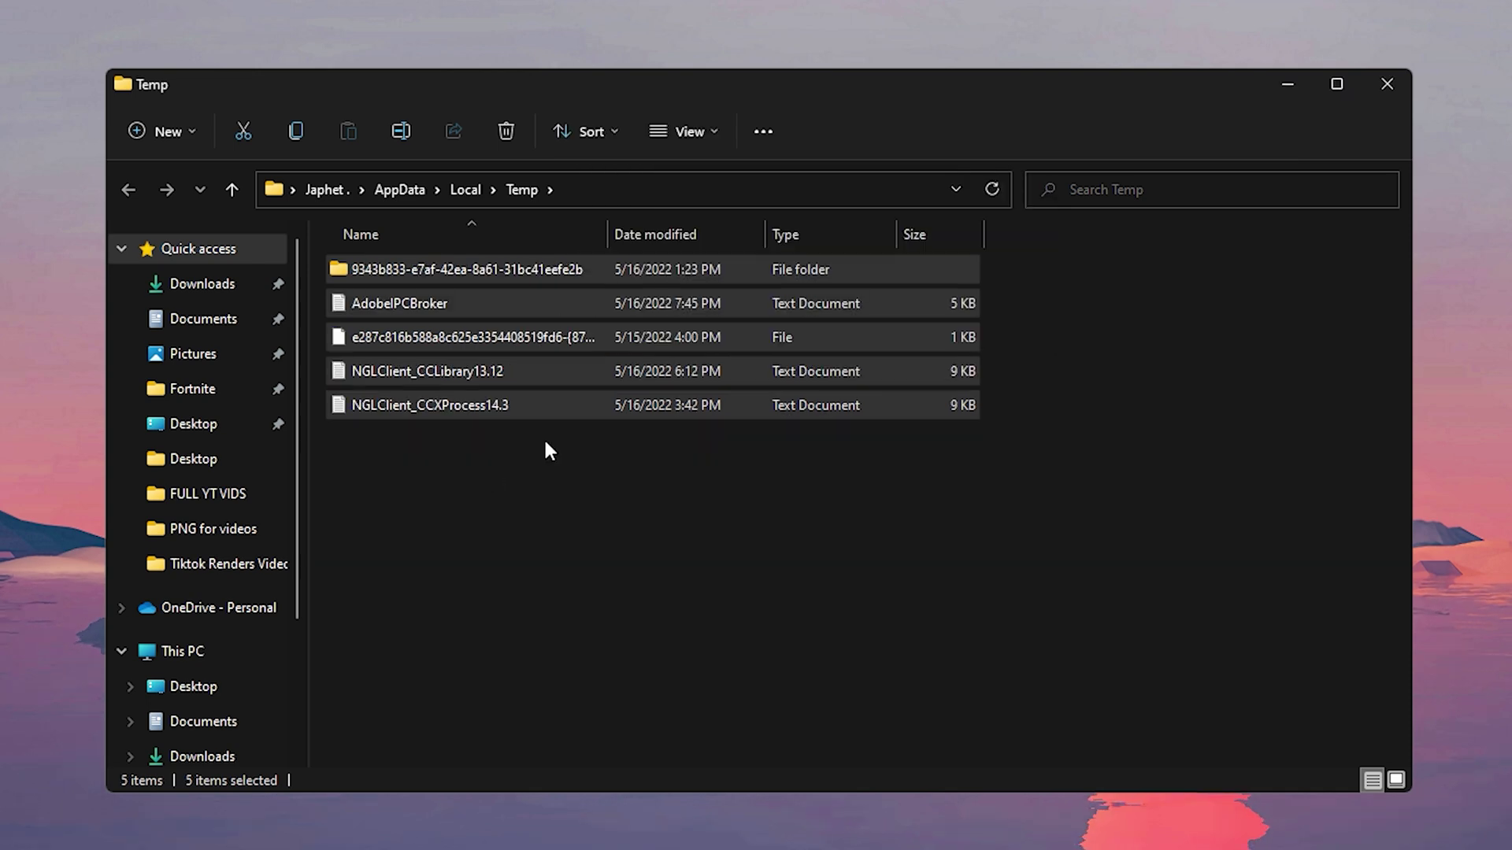
pyautogui.click(1386, 83)
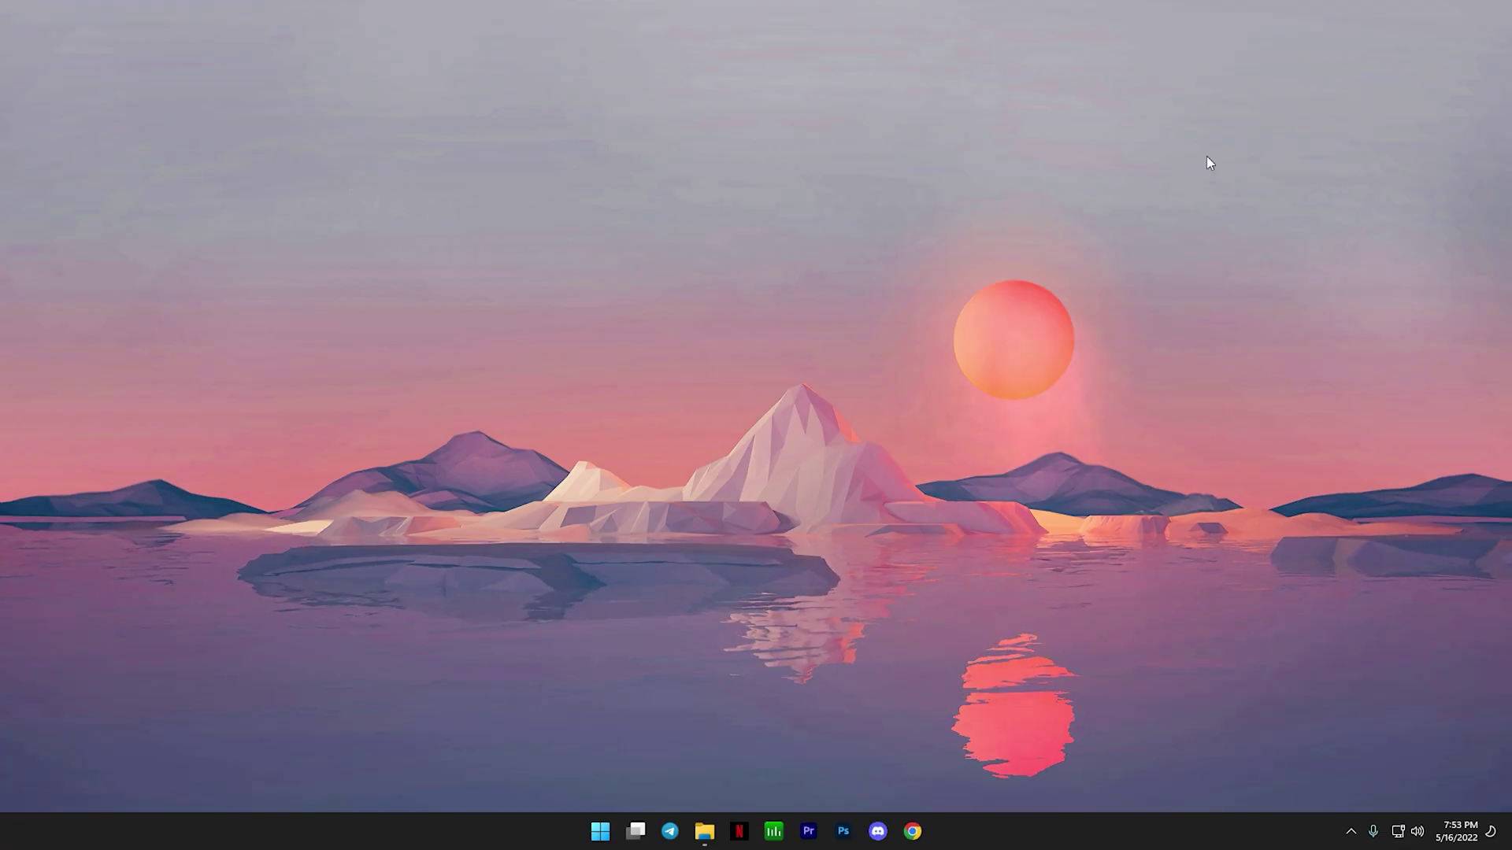
# Open the Recycle Bin via Start search and permanently delete all 112 items
pyautogui.press('super')
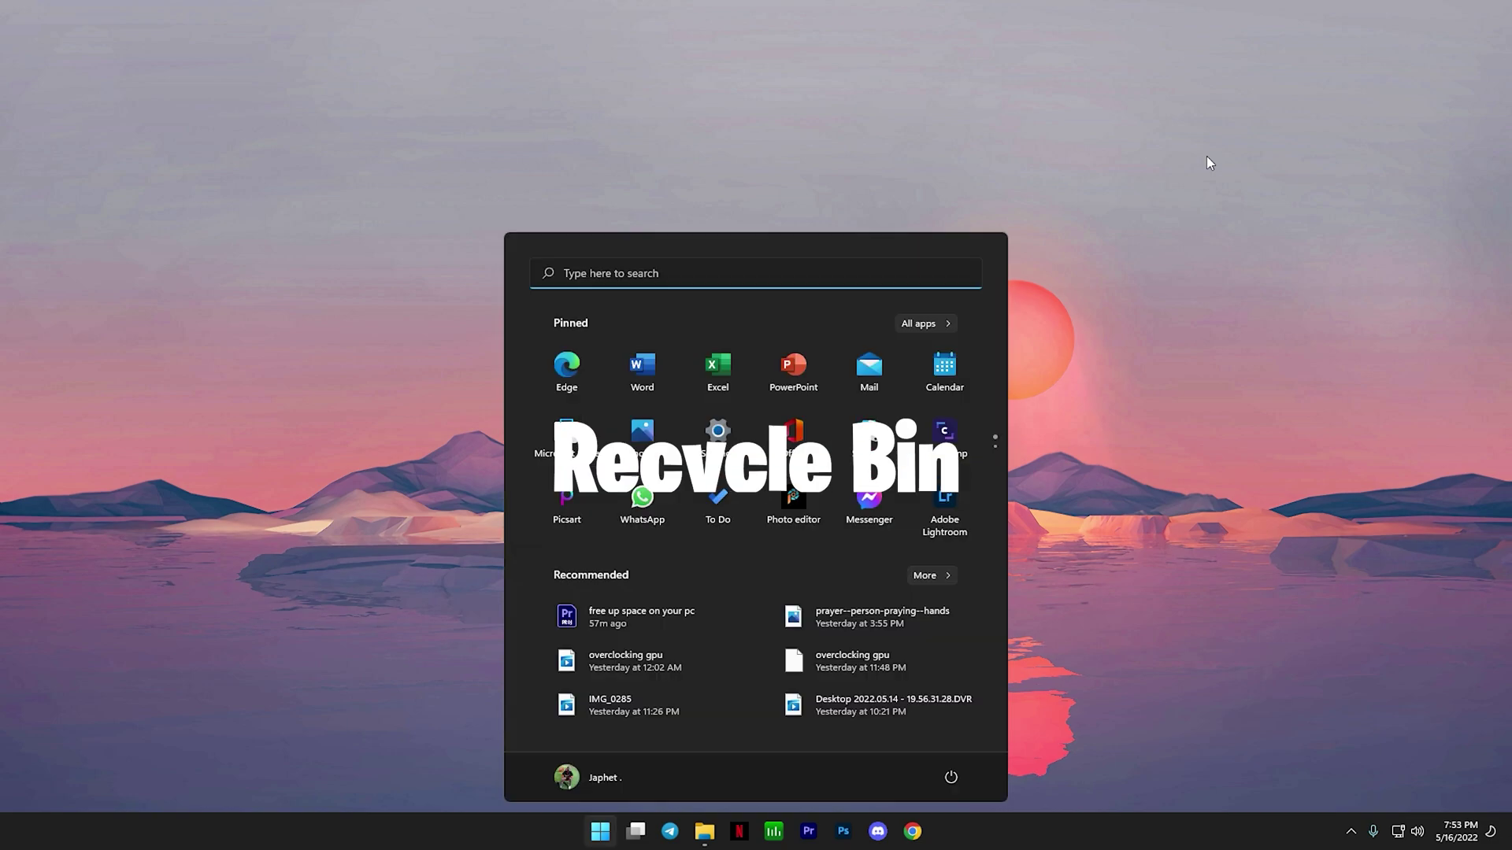
pyautogui.write('recy')
pyautogui.press('Return')
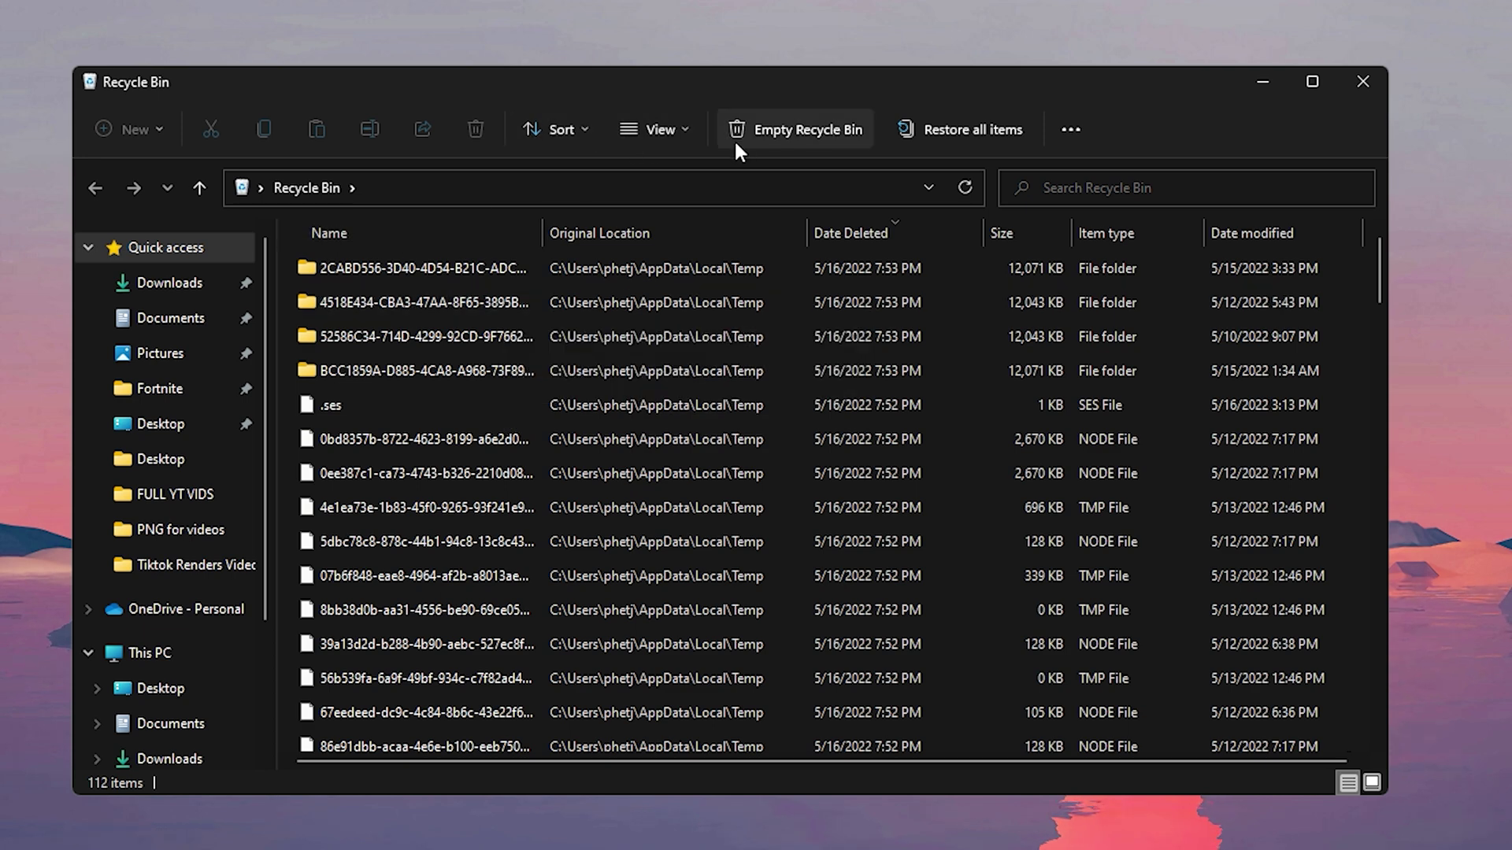
pyautogui.click(791, 130)
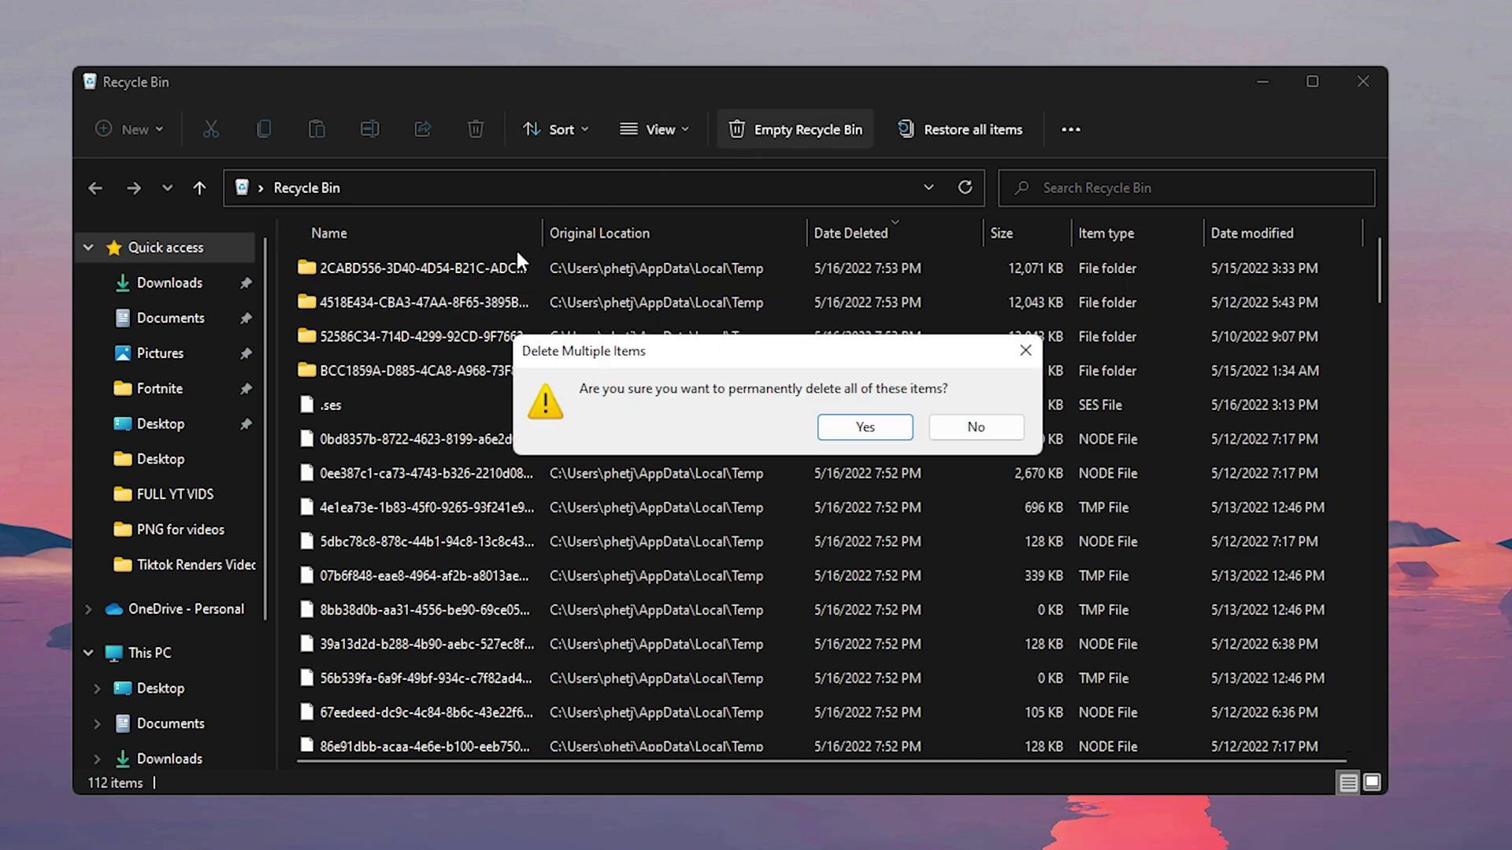
pyautogui.click(866, 428)
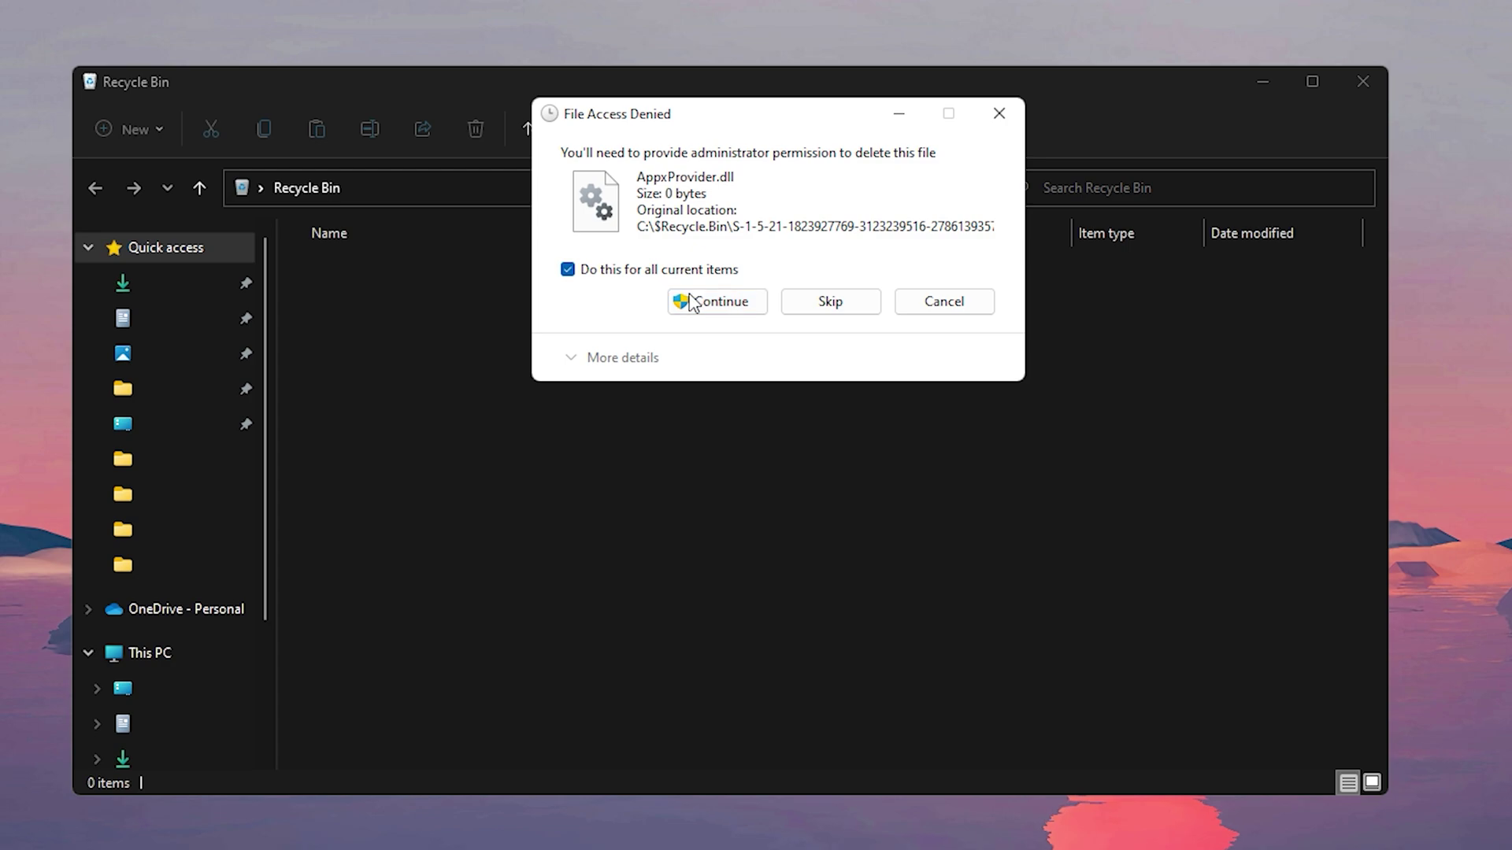